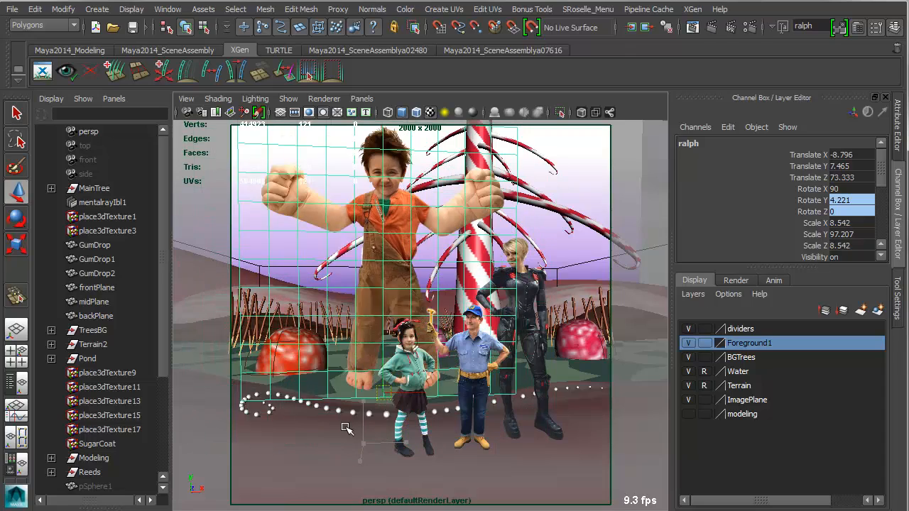
# Examine the placement of the character image planes from another angle and return to the previous camera view.
pyautogui.keyDown('alt'); pyautogui.moveTo(447, 423); pyautogui.dragTo(460, 403); pyautogui.keyUp('alt')
pyautogui.moveTo(460, 403)
pyautogui.keyDown('alt'); pyautogui.mouseDown(button='middle')
pyautogui.moveTo(438, 404)
pyautogui.moveTo(463, 403)
pyautogui.mouseUp(button='middle'); pyautogui.keyUp('alt')
pyautogui.keyDown('alt'); pyautogui.moveTo(463, 404); pyautogui.dragTo(455, 417); pyautogui.keyUp('alt')
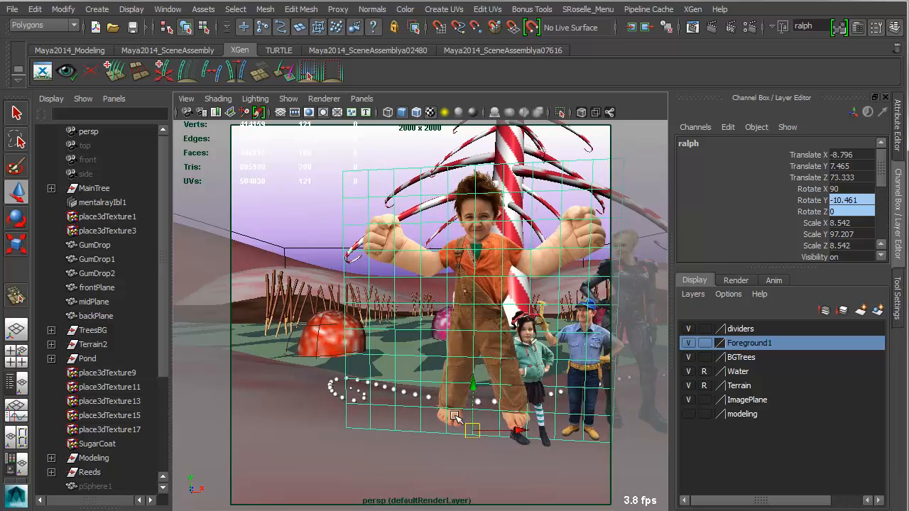
pyautogui.press('[')
pyautogui.press('[')
pyautogui.press('[')
pyautogui.press('[')
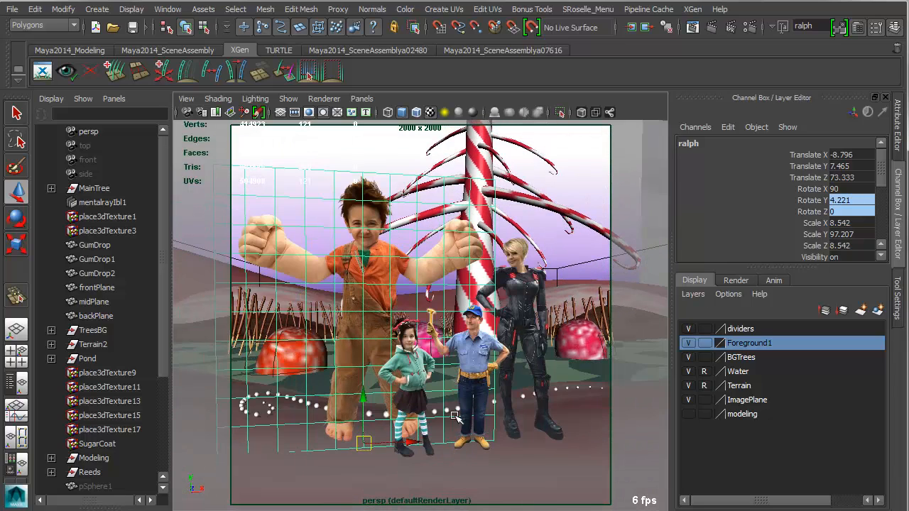
# Clear the selection and hide the ImagePlane layer with the character cutouts.
pyautogui.click(454, 417)
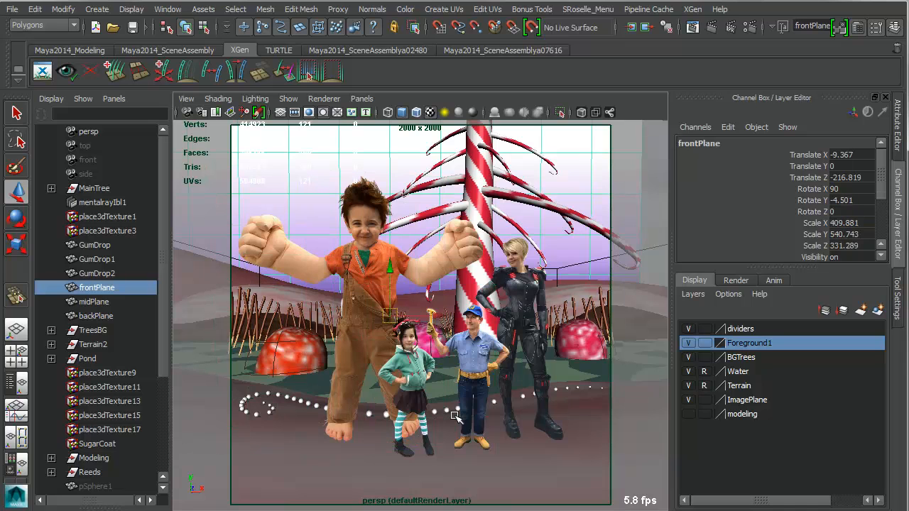
pyautogui.click(548, 355)
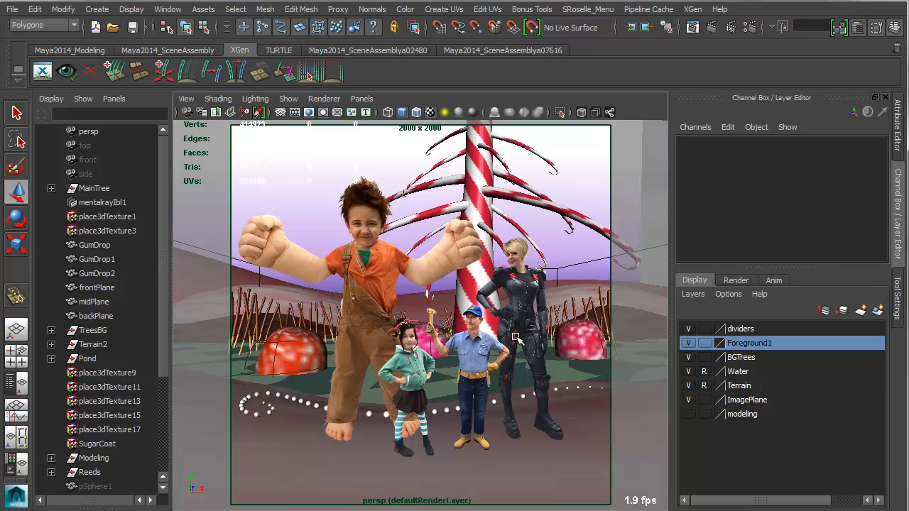
pyautogui.click(688, 401)
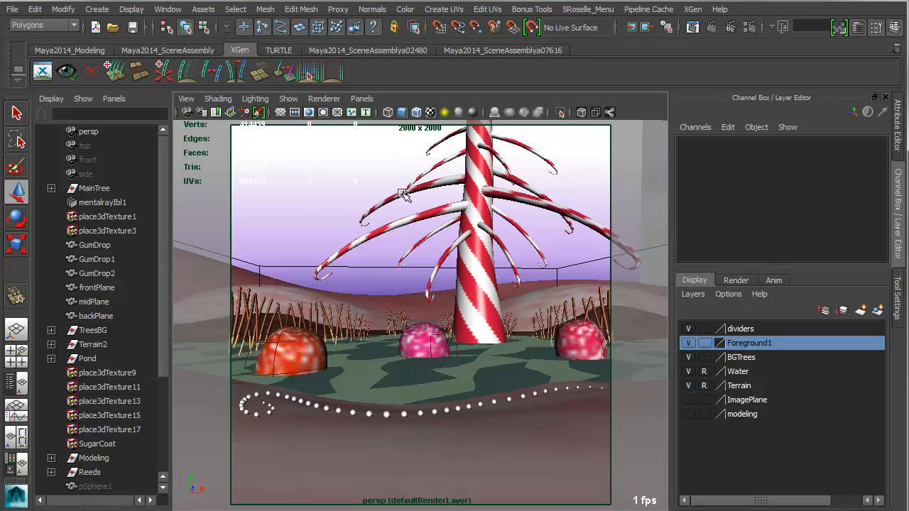
# Turn off the Gate Mask in the camera settings of the perspective view.
pyautogui.click(183, 101)
pyautogui.moveTo(192, 289)
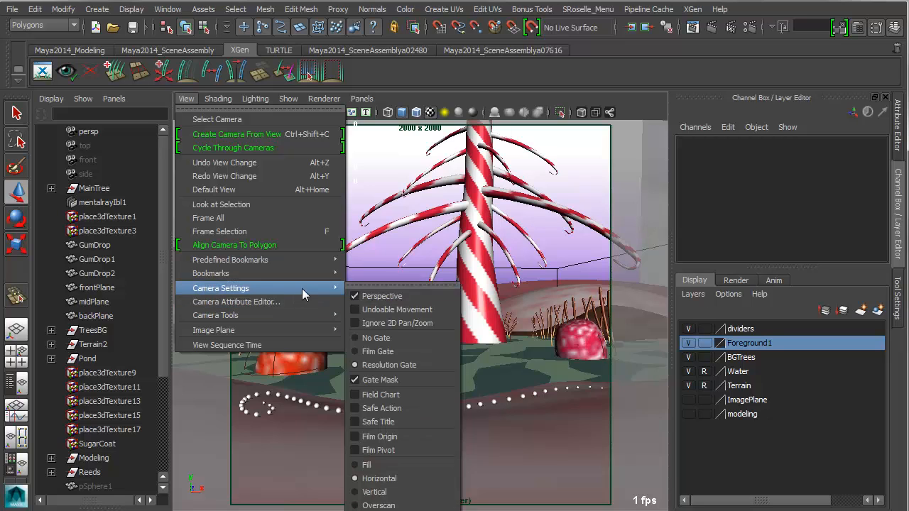
pyautogui.click(380, 381)
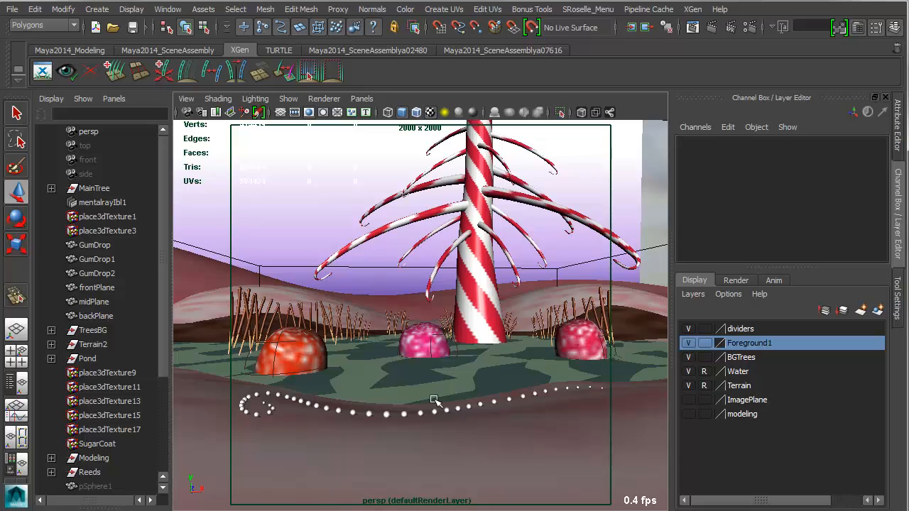
pyautogui.keyDown('alt'); pyautogui.moveTo(432, 399); pyautogui.dragTo(471, 429); pyautogui.keyUp('alt')
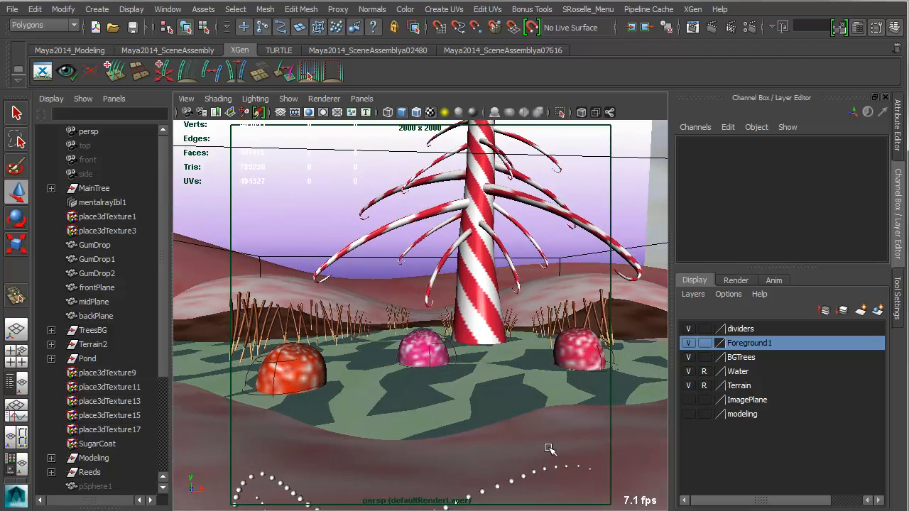
pyautogui.press('[')
pyautogui.press('[')
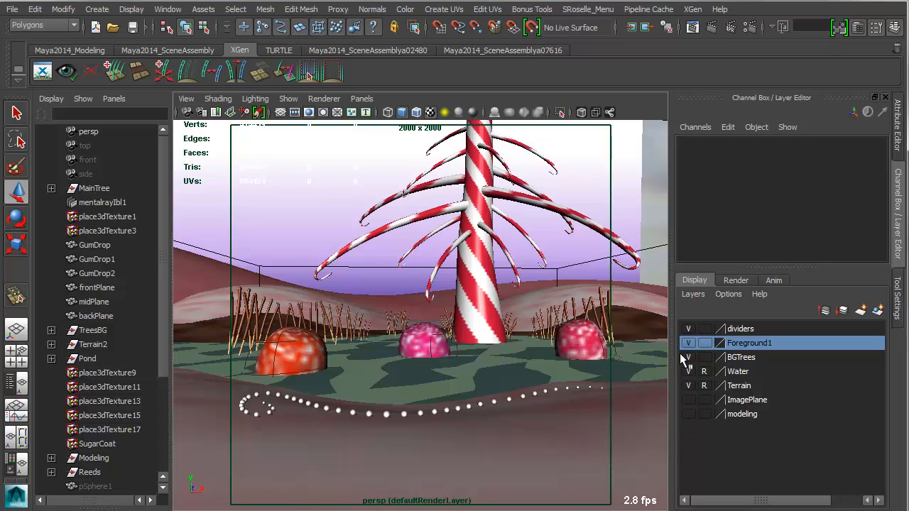
# Select the candy cane tree trunk and check the Foreground1 layer's contents by switching its visibility off and on.
pyautogui.click(480, 285)
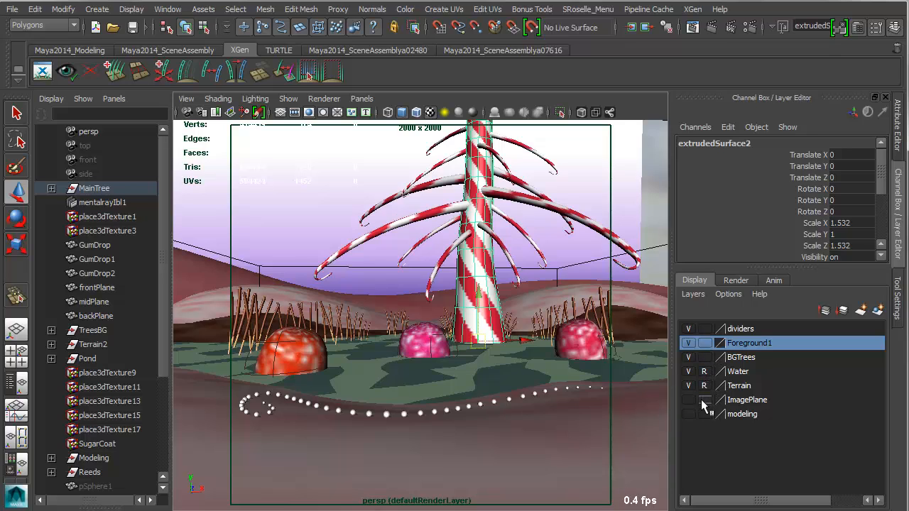
pyautogui.click(687, 344)
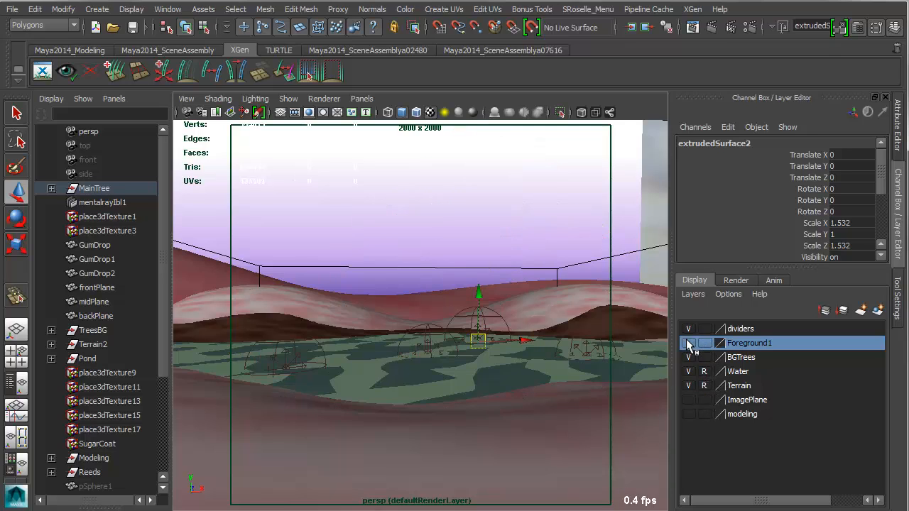
pyautogui.click(688, 345)
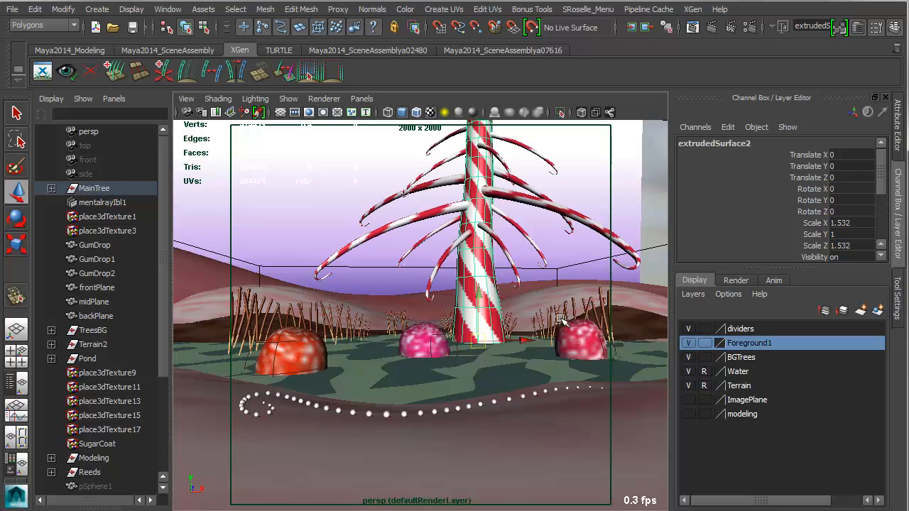
# Select the whole MainTree group with its candy cane branches and hide it.
pyautogui.keyDown('alt'); pyautogui.moveTo(514, 298); pyautogui.dragTo(476, 393, button='middle'); pyautogui.keyUp('alt')
pyautogui.moveTo(477, 392)
pyautogui.keyDown('alt'); pyautogui.mouseDown()
pyautogui.moveTo(426, 394)
pyautogui.moveTo(462, 385)
pyautogui.mouseUp(); pyautogui.keyUp('alt')
pyautogui.keyDown('alt'); pyautogui.moveTo(462, 384); pyautogui.dragTo(516, 395, button='right'); pyautogui.keyUp('alt')
pyautogui.click(518, 311)
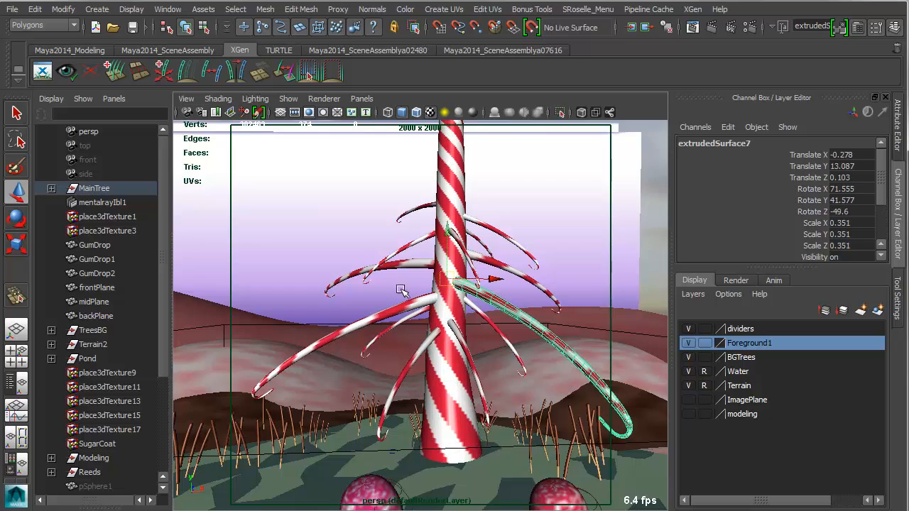
pyautogui.click(416, 312)
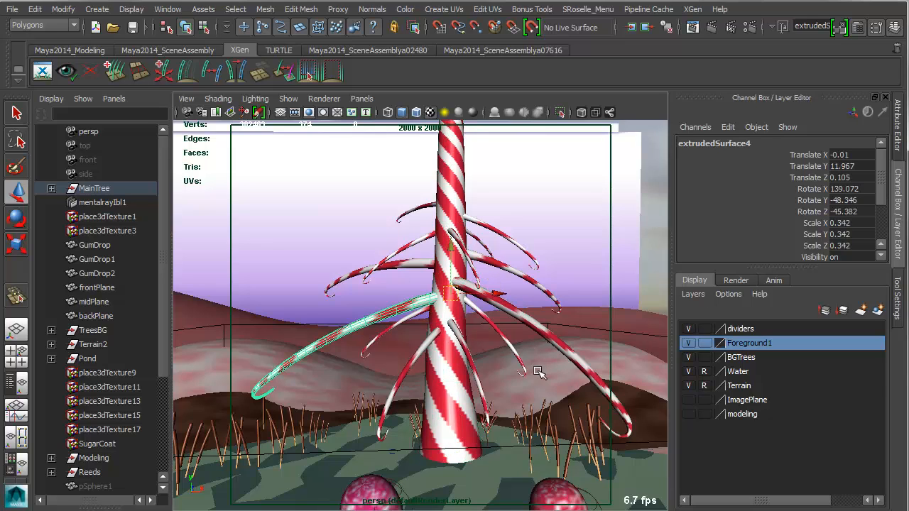
pyautogui.click(460, 371)
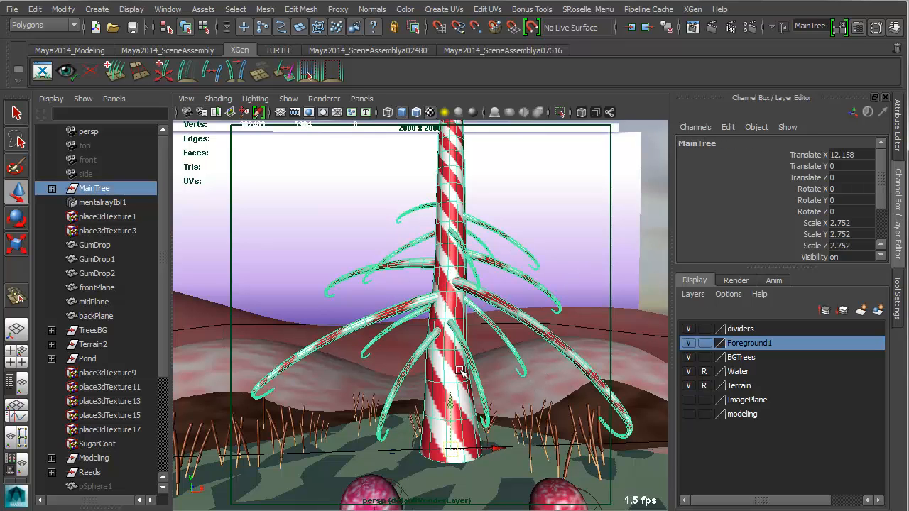
pyautogui.hotkey('ctrl', 'h')
# Take the Terrain layer out of reference mode so its surfaces can be selected.
pyautogui.keyDown('alt'); pyautogui.moveTo(416, 465); pyautogui.dragTo(434, 398, button='right'); pyautogui.keyUp('alt')
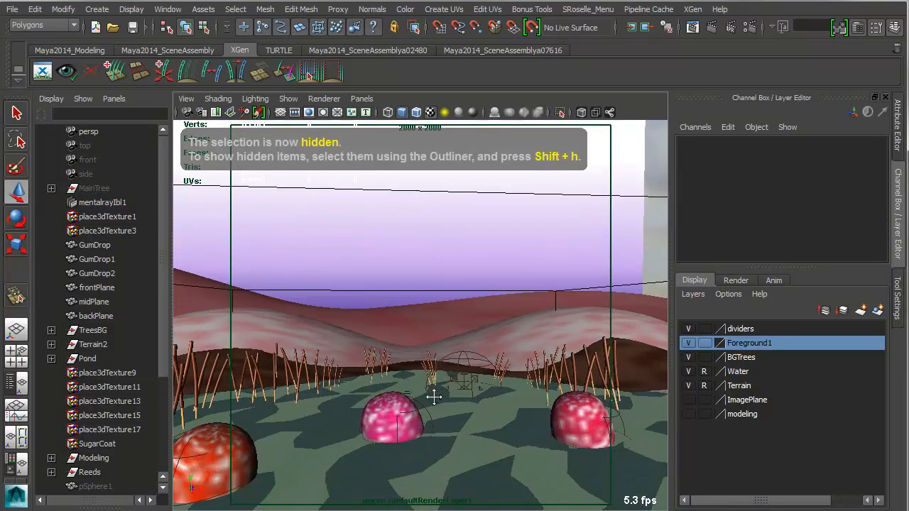
pyautogui.keyDown('alt'); pyautogui.moveTo(434, 398); pyautogui.dragTo(440, 359, button='middle'); pyautogui.keyUp('alt')
pyautogui.moveTo(444, 421)
pyautogui.keyDown('alt'); pyautogui.mouseDown(button='right')
pyautogui.moveTo(420, 419)
pyautogui.moveTo(429, 421)
pyautogui.mouseUp(button='right'); pyautogui.keyUp('alt')
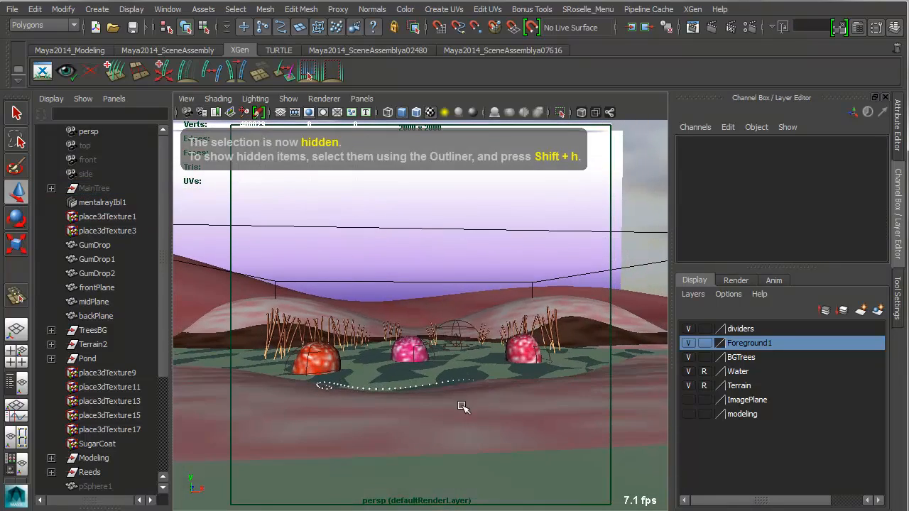
pyautogui.click(461, 406)
pyautogui.keyDown('alt'); pyautogui.moveTo(483, 436); pyautogui.dragTo(490, 456); pyautogui.keyUp('alt')
pyautogui.keyDown('alt'); pyautogui.moveTo(490, 457); pyautogui.dragTo(469, 455, button='right'); pyautogui.keyUp('alt')
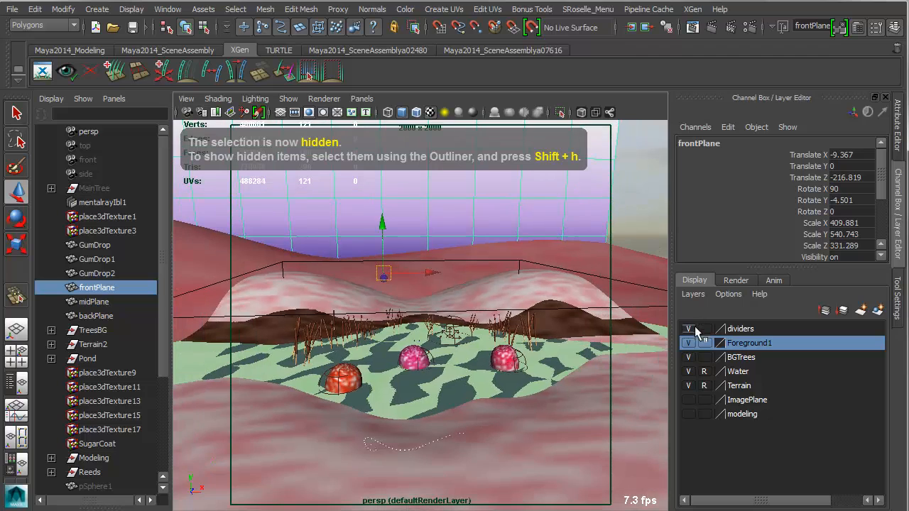
pyautogui.click(704, 385)
# Examine the separate terrain pieces by selecting the foreground ground, the brown and pink hills, and the distant Terrain1 surface together.
pyautogui.click(545, 478)
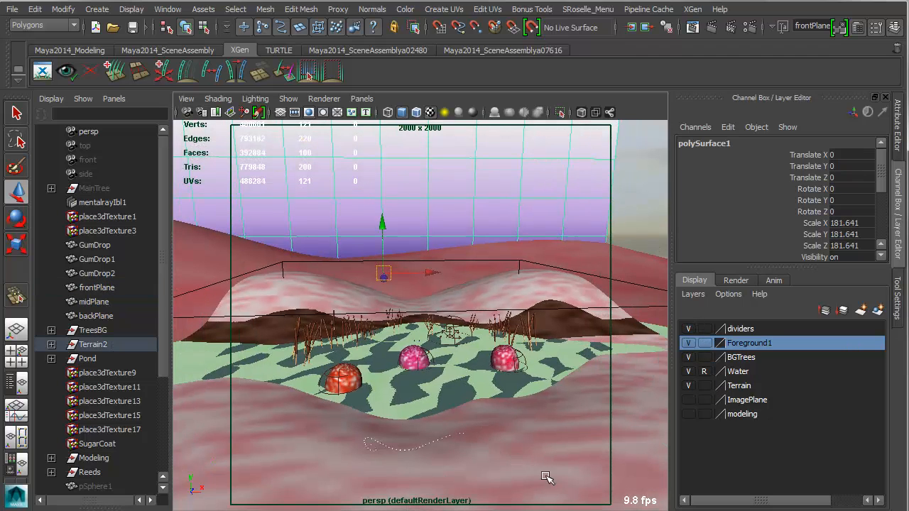
pyautogui.keyDown('alt'); pyautogui.moveTo(551, 468); pyautogui.dragTo(536, 467, button='right'); pyautogui.keyUp('alt')
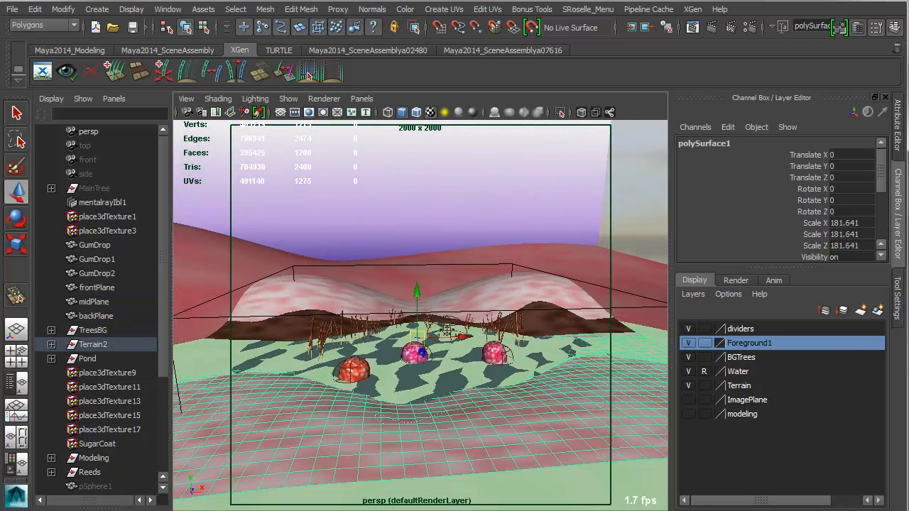
pyautogui.keyDown('shift'); pyautogui.click(501, 284); pyautogui.keyUp('shift')
pyautogui.keyDown('alt'); pyautogui.moveTo(499, 395); pyautogui.dragTo(501, 393); pyautogui.keyUp('alt')
pyautogui.click(552, 430)
pyautogui.keyDown('shift'); pyautogui.click(559, 323); pyautogui.keyUp('shift')
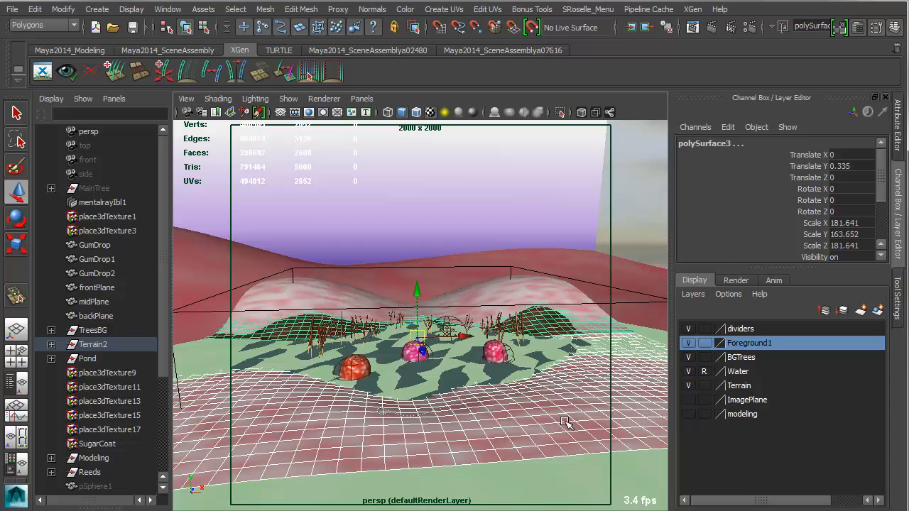
pyautogui.keyDown('alt'); pyautogui.moveTo(519, 393); pyautogui.dragTo(513, 410); pyautogui.keyUp('alt')
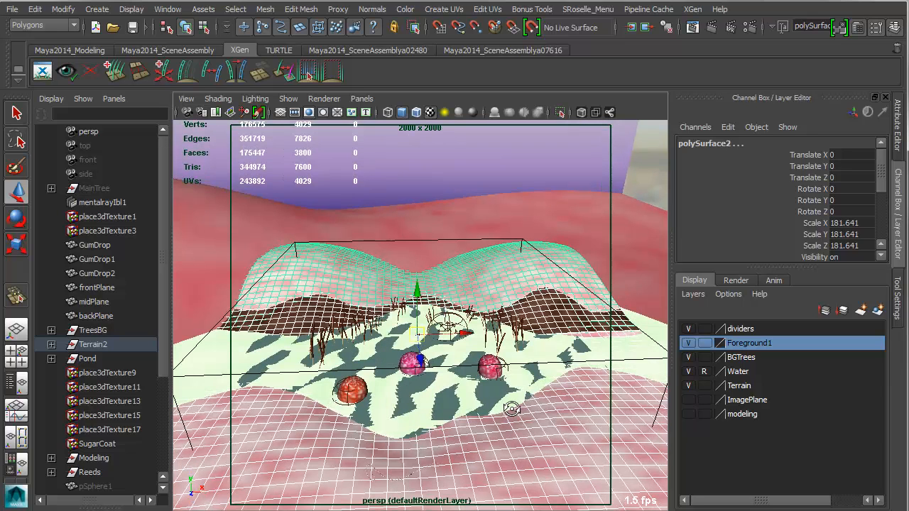
pyautogui.keyDown('shift'); pyautogui.click(592, 351); pyautogui.keyUp('shift')
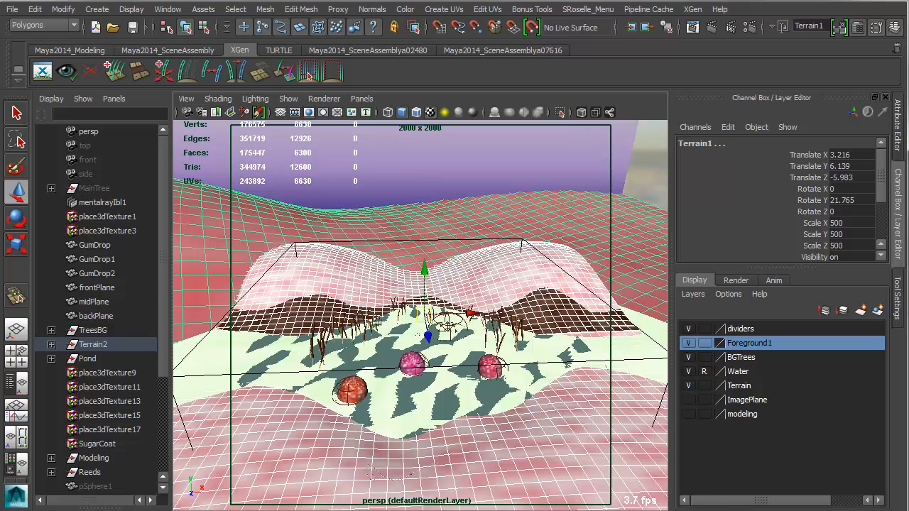
pyautogui.press('[')
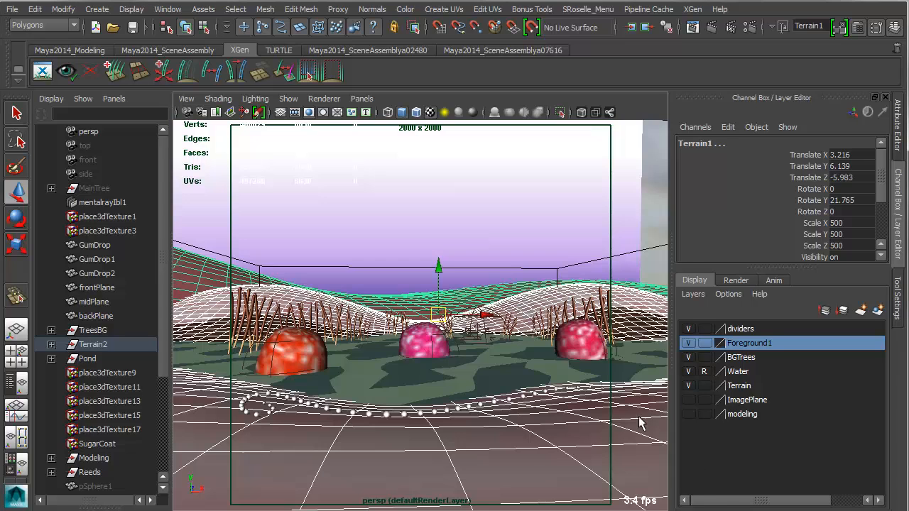
# Inspect the backdrop plane, the foreground ground surface and the distant Terrain1 surface by selecting them in turn from the original camera view.
pyautogui.click(538, 280)
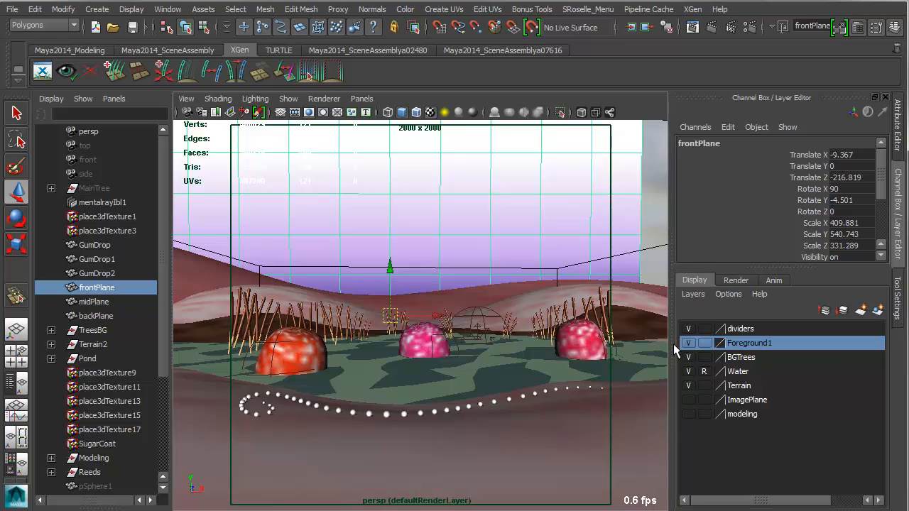
pyautogui.keyDown('shift'); pyautogui.click(497, 451); pyautogui.keyUp('shift')
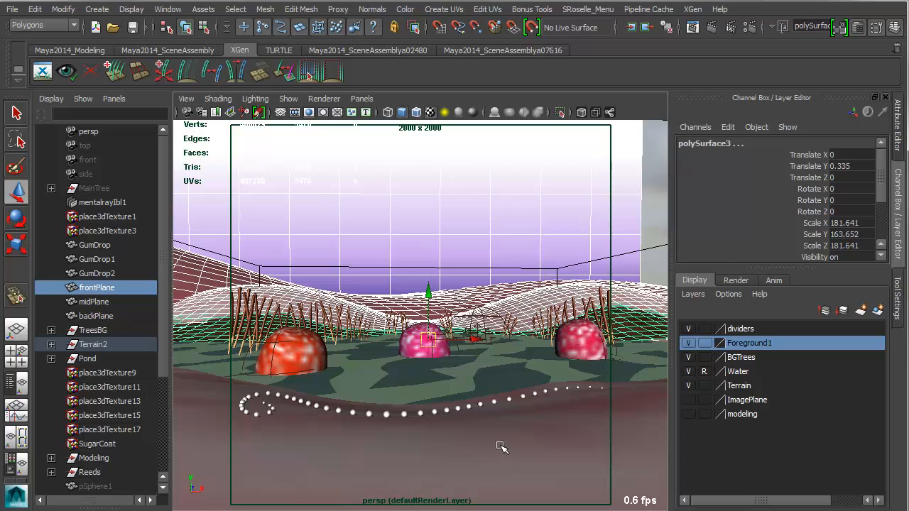
pyautogui.click(537, 495)
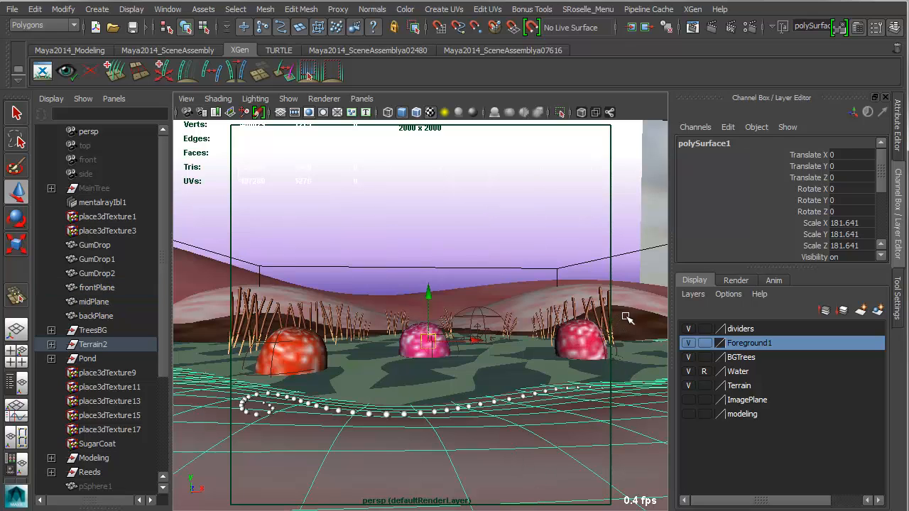
pyautogui.click(463, 294)
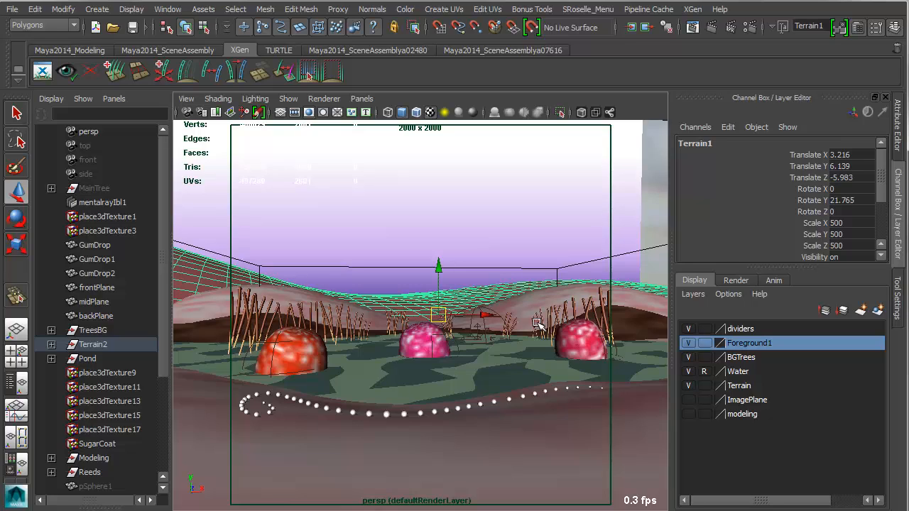
# Toggle the Foreground1 layer to check its contents, leave it visible, and hide the Terrain layer.
pyautogui.click(688, 343)
pyautogui.click(689, 344)
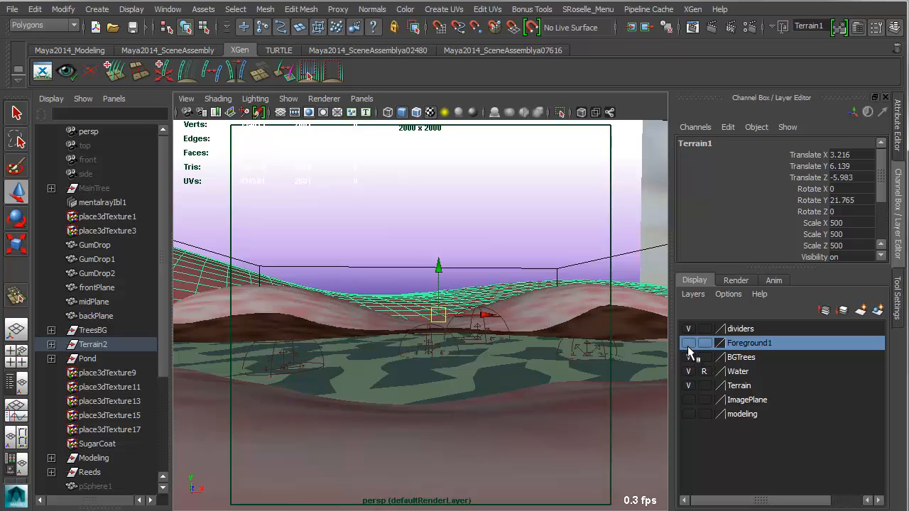
pyautogui.click(688, 343)
pyautogui.click(688, 385)
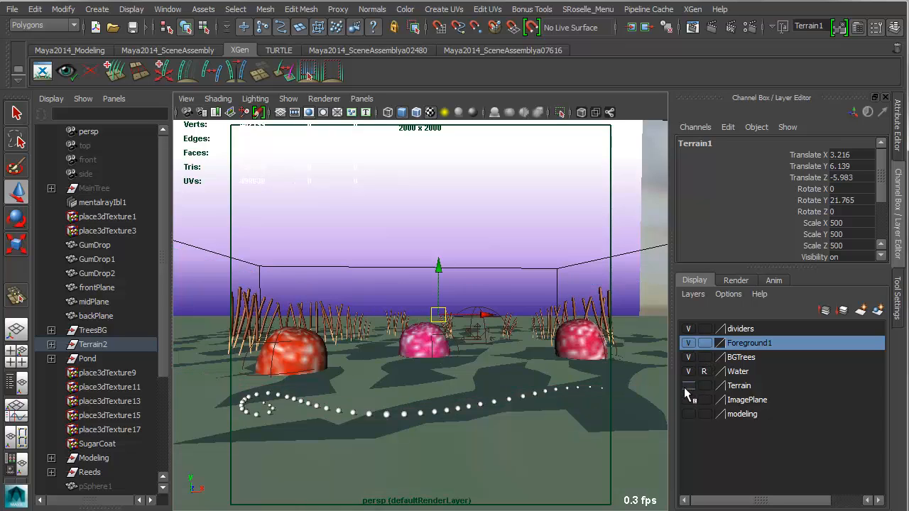
# Take the Water layer out of reference mode and select the ocean plane.
pyautogui.keyDown('alt'); pyautogui.moveTo(479, 416); pyautogui.dragTo(483, 433); pyautogui.keyUp('alt')
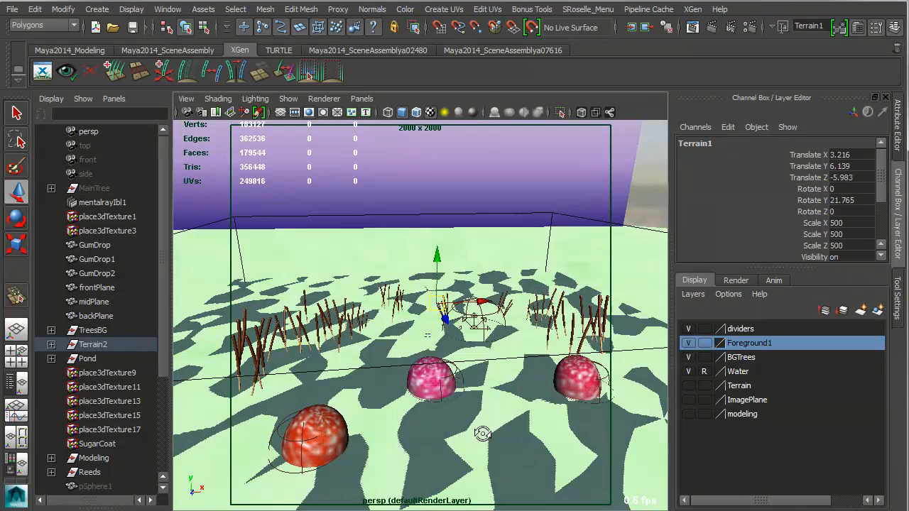
pyautogui.keyDown('alt'); pyautogui.moveTo(483, 433); pyautogui.dragTo(502, 397, button='middle'); pyautogui.keyUp('alt')
pyautogui.click(554, 380)
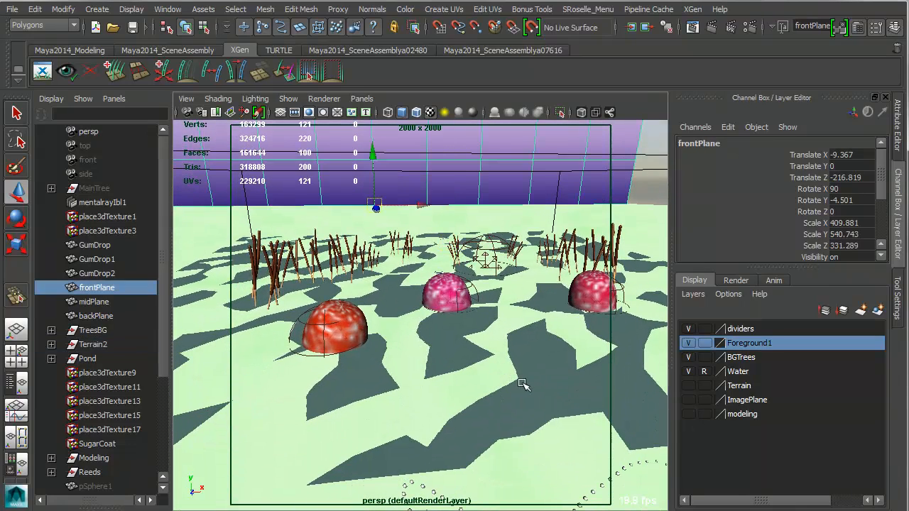
pyautogui.click(704, 371)
pyautogui.click(422, 400)
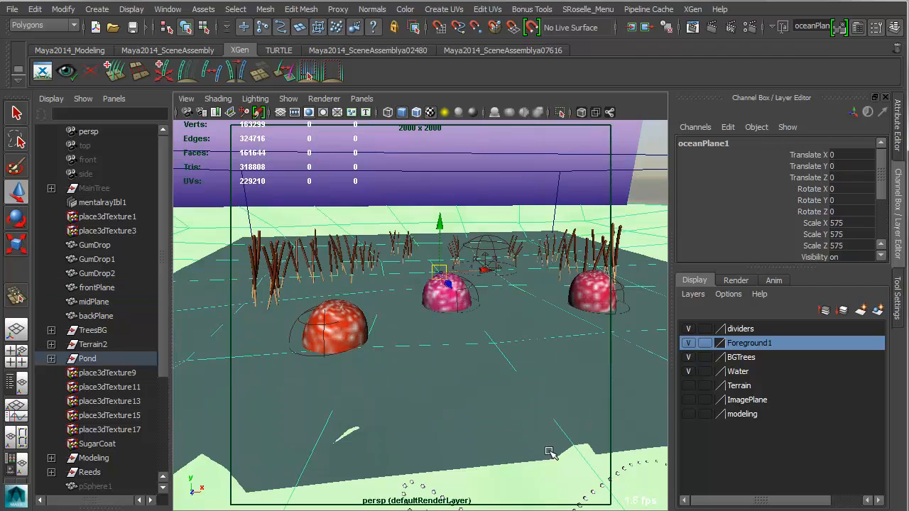
# Switch to the Dynamics command set and look through the Ocean and Pond commands of Fluid Effects.
pyautogui.scroll(-5, 418, 402)
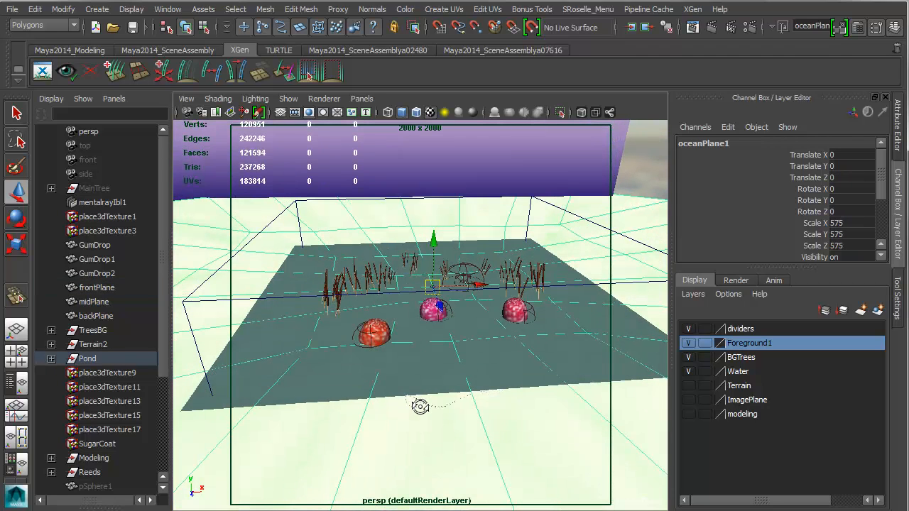
pyautogui.click(42, 25)
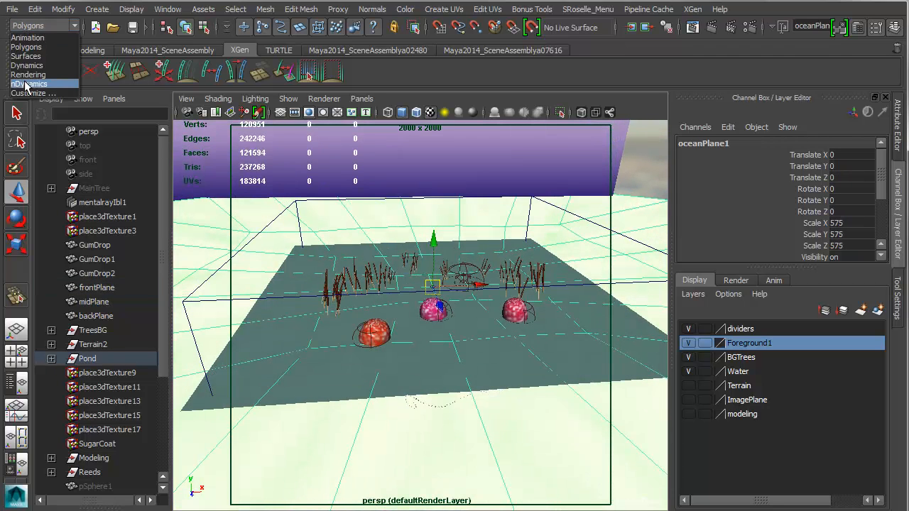
pyautogui.click(27, 65)
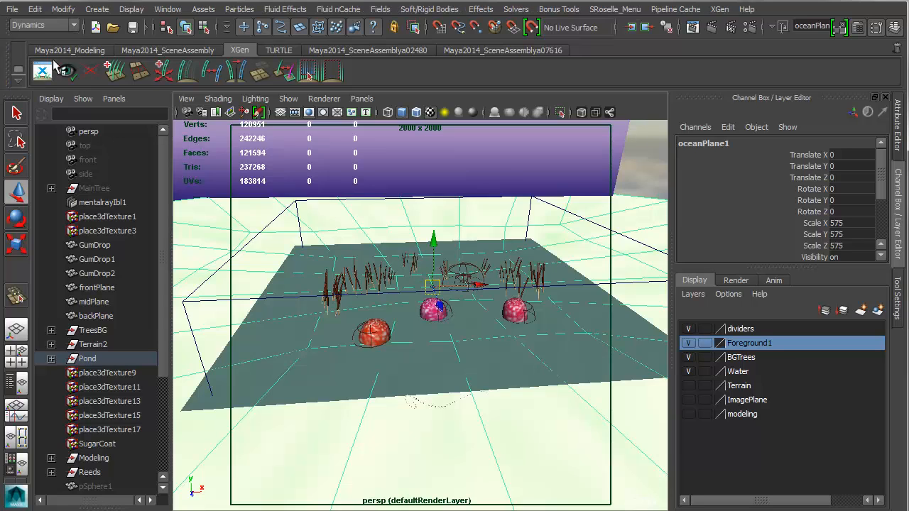
pyautogui.click(284, 11)
pyautogui.moveTo(295, 132)
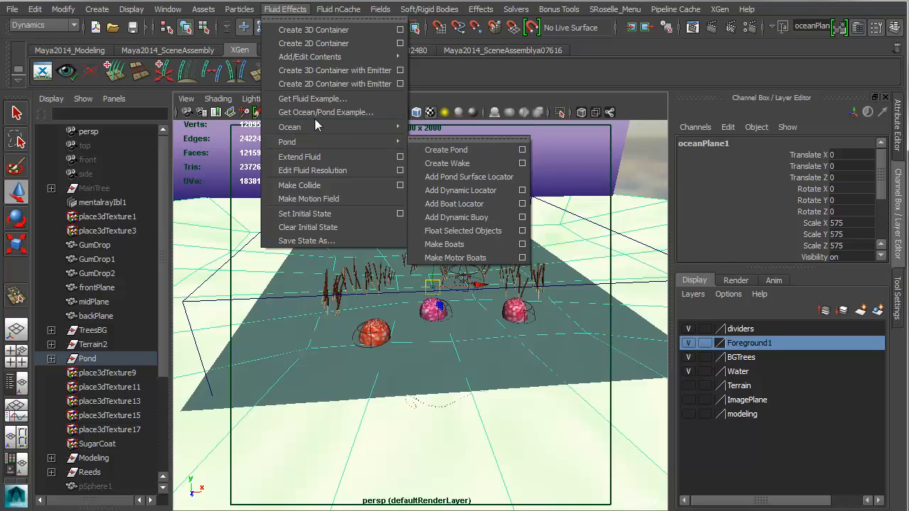
pyautogui.moveTo(387, 129)
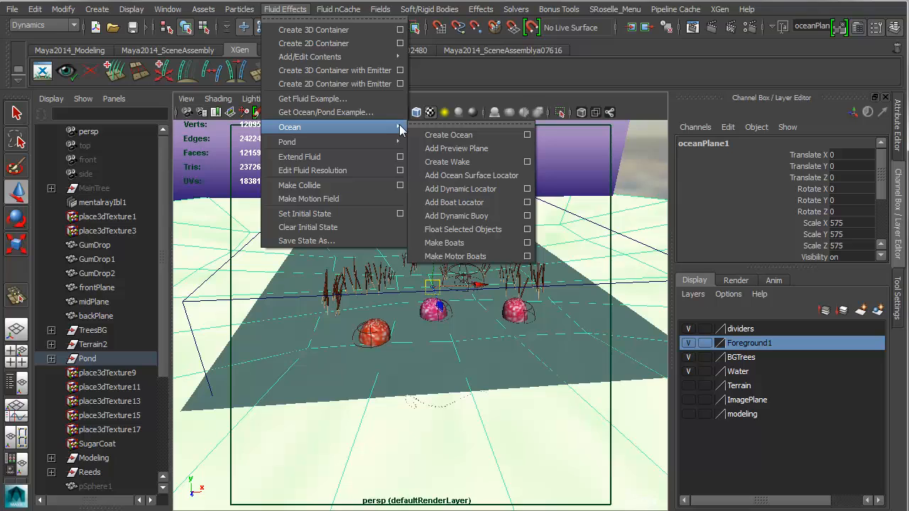
pyautogui.click(438, 10)
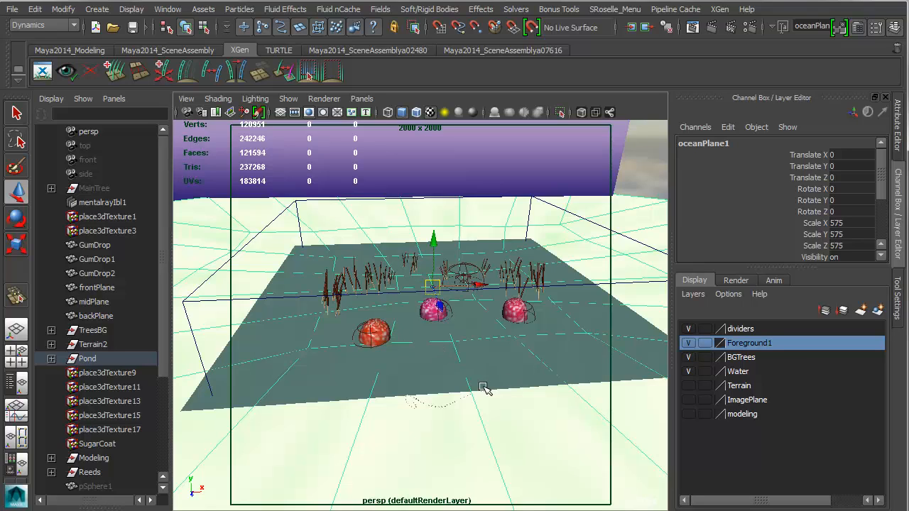
# Inspect the middle pink gumdrop up close, selecting the gumdrop and then the ocean wake emitter surrounding it.
pyautogui.scroll(2, 482, 389)
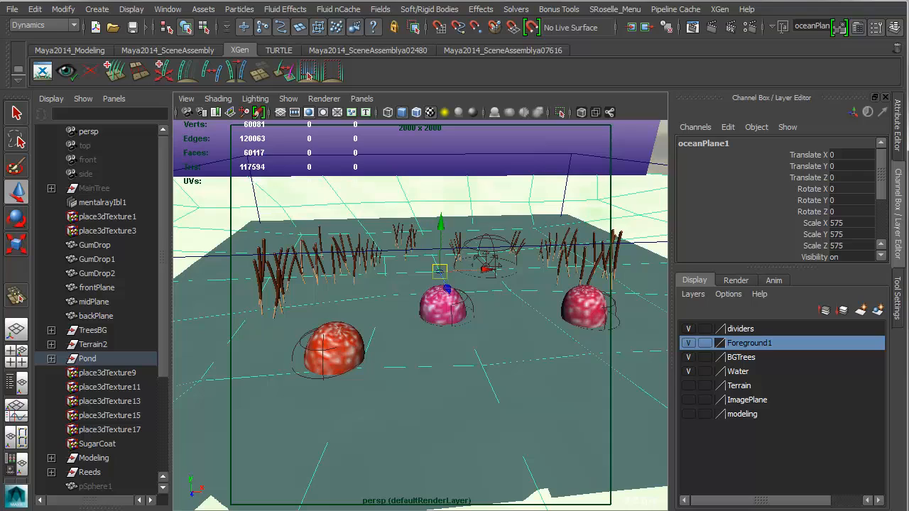
pyautogui.click(309, 72)
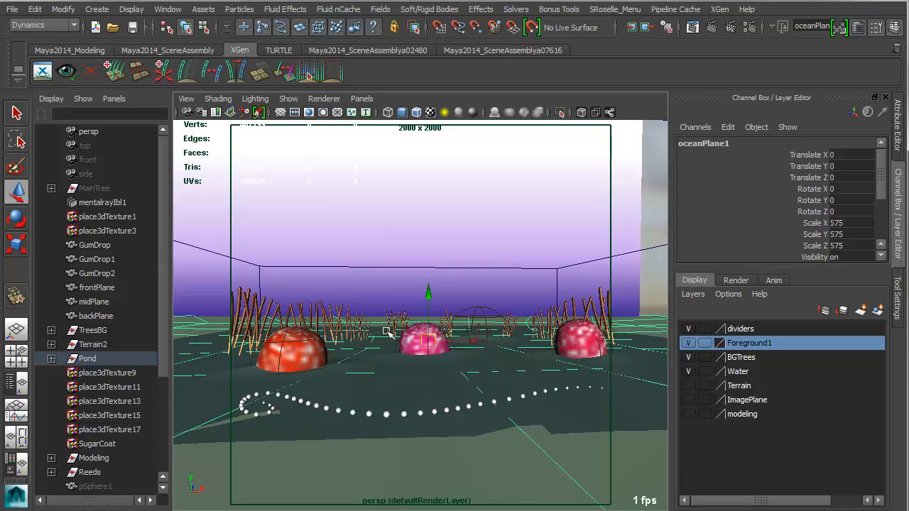
pyautogui.keyDown('alt'); pyautogui.moveTo(446, 398); pyautogui.dragTo(449, 406); pyautogui.keyUp('alt')
pyautogui.keyDown('alt'); pyautogui.moveTo(449, 407); pyautogui.dragTo(452, 348, button='middle'); pyautogui.keyUp('alt')
pyautogui.keyDown('alt'); pyautogui.moveTo(453, 348); pyautogui.dragTo(530, 396, button='right'); pyautogui.keyUp('alt')
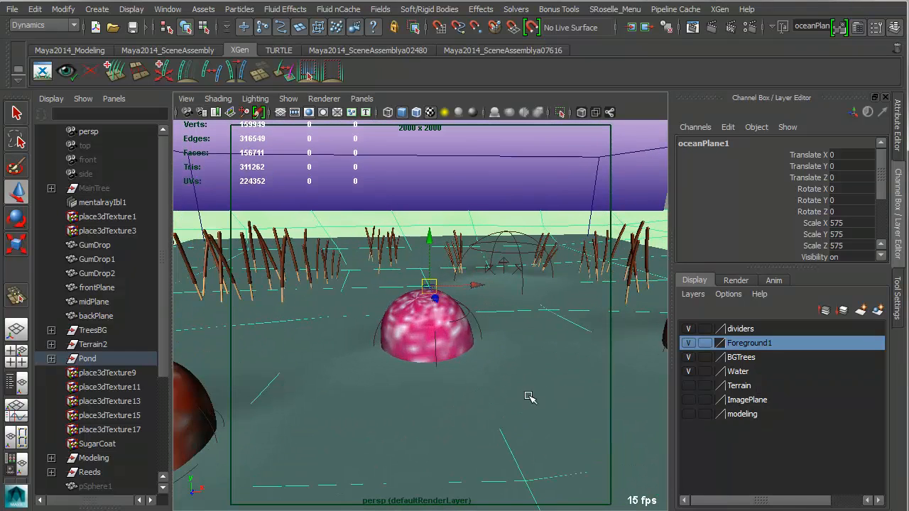
pyautogui.click(411, 334)
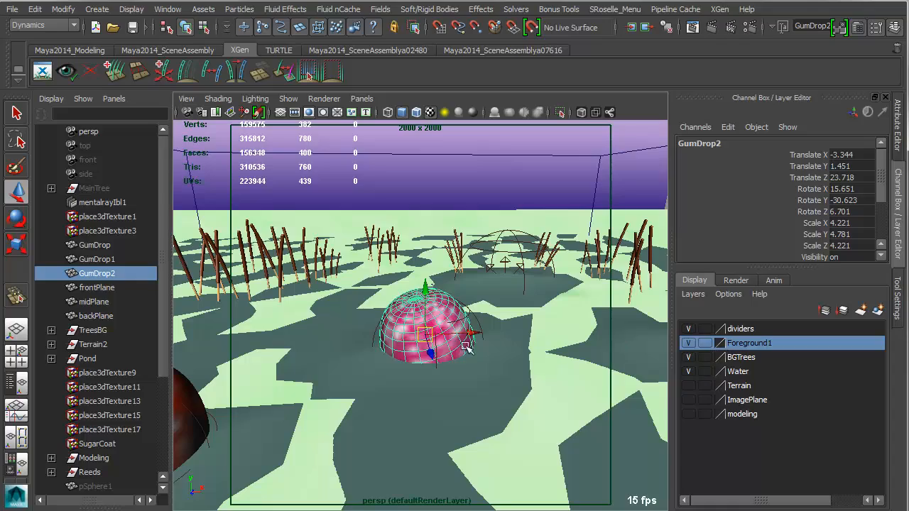
pyautogui.keyDown('alt'); pyautogui.moveTo(450, 364); pyautogui.dragTo(520, 386, button='right'); pyautogui.keyUp('alt')
pyautogui.click(561, 396)
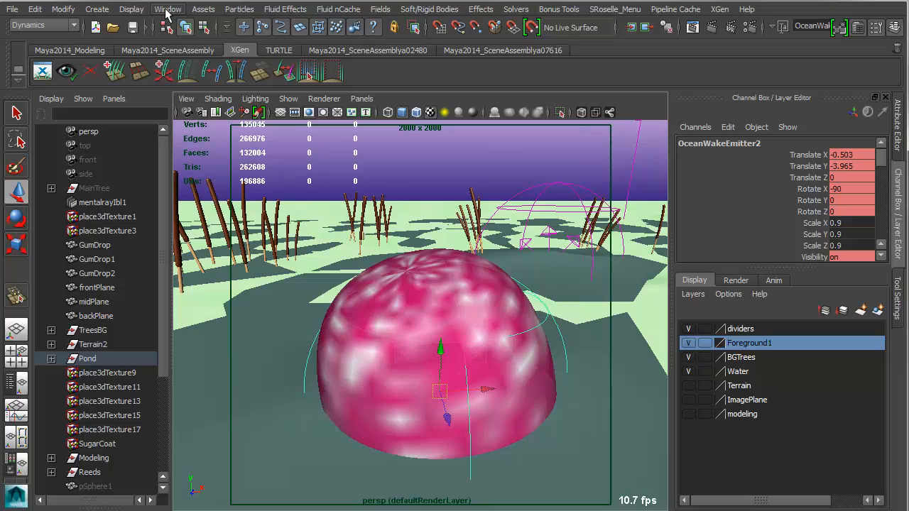
# Review the Ocean commands of Fluid Effects, including Create Wake, with the middle gumdrop's wake emitter selected.
pyautogui.click(283, 10)
pyautogui.moveTo(304, 145)
pyautogui.moveTo(306, 128)
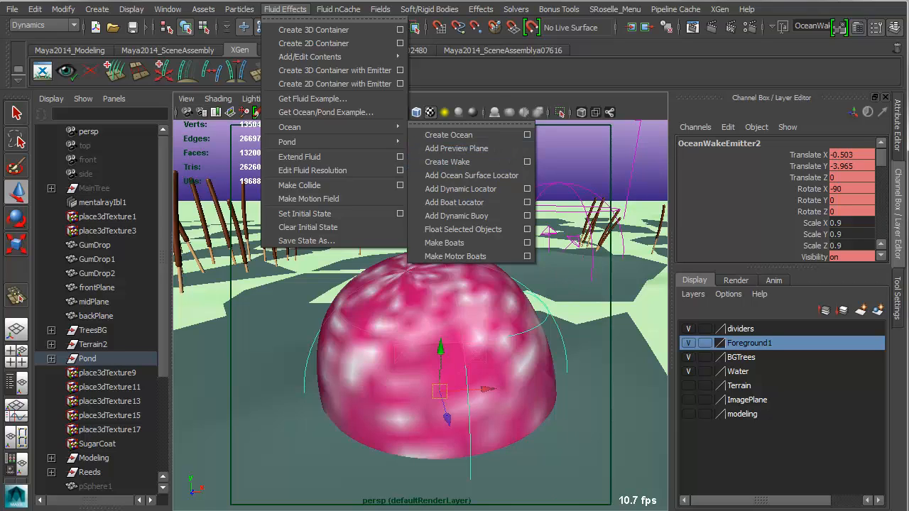
pyautogui.press('Escape')
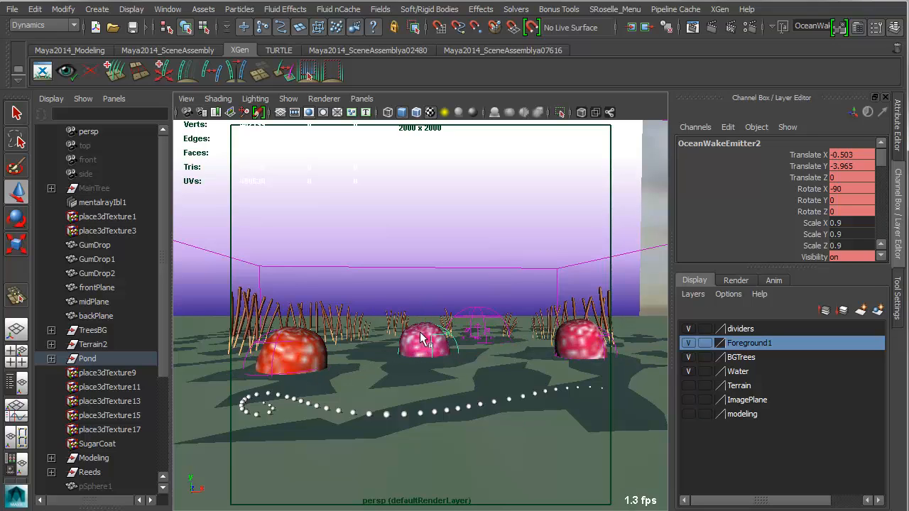
# Inspect the other wake emitters by selecting the one around the red gumdrop and the larger one among the distant reeds.
pyautogui.click(614, 351)
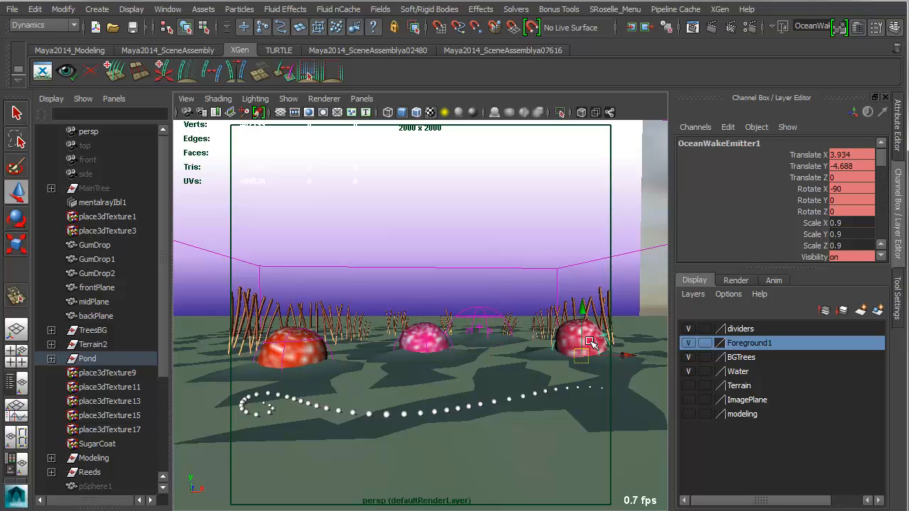
pyautogui.click(486, 313)
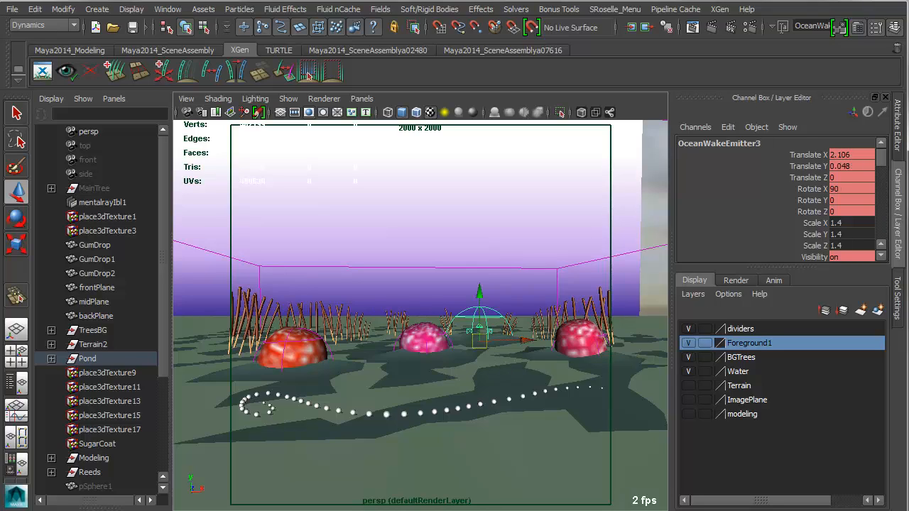
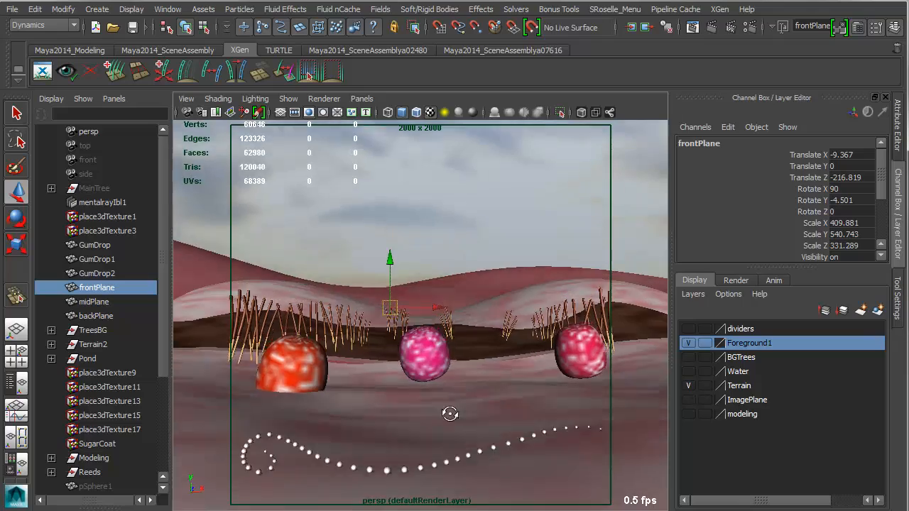
# Inspect the row of white balls in front of the gumdrops, selecting one ball and then its whole parent group.
pyautogui.keyDown('alt'); pyautogui.moveTo(475, 426); pyautogui.dragTo(475, 346, button='middle'); pyautogui.keyUp('alt')
pyautogui.keyDown('alt'); pyautogui.moveTo(470, 391); pyautogui.dragTo(445, 369); pyautogui.keyUp('alt')
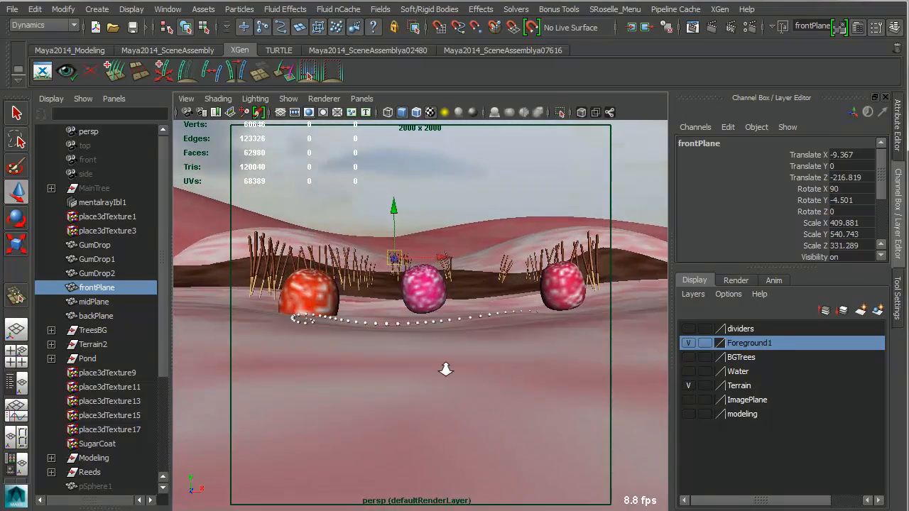
pyautogui.click(453, 321)
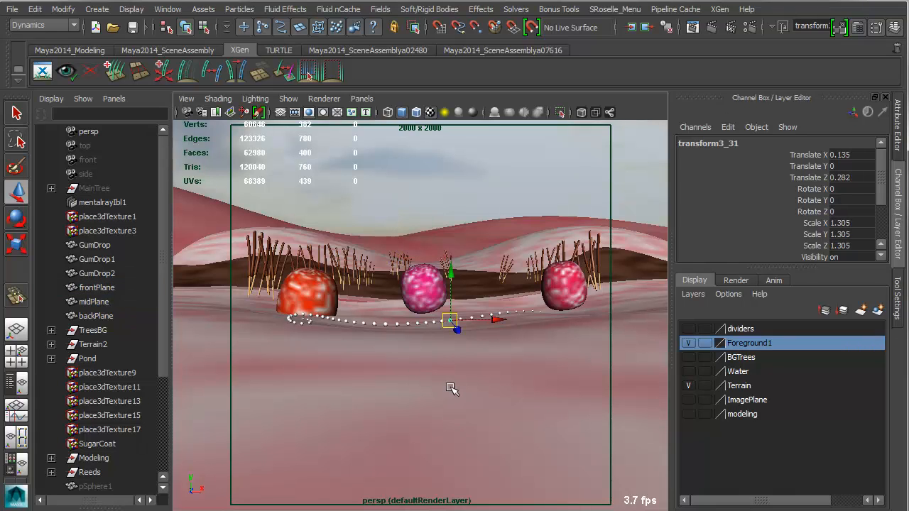
pyautogui.press('Up')
pyautogui.keyDown('alt'); pyautogui.moveTo(400, 370); pyautogui.dragTo(427, 382, button='right'); pyautogui.keyUp('alt')
pyautogui.moveTo(370, 387)
pyautogui.keyDown('alt'); pyautogui.mouseDown()
pyautogui.moveTo(377, 380)
pyautogui.moveTo(376, 389)
pyautogui.mouseUp(); pyautogui.keyUp('alt')
pyautogui.keyDown('alt'); pyautogui.moveTo(425, 412); pyautogui.dragTo(412, 394, button='right'); pyautogui.keyUp('alt')
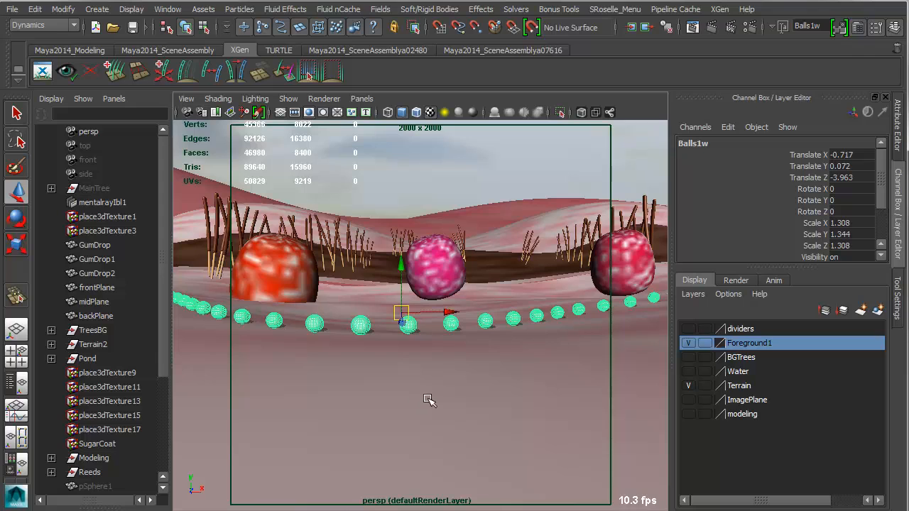
# Make the foreground terrain surface live so new geometry snaps onto it.
pyautogui.click(428, 400)
pyautogui.keyDown('alt'); pyautogui.moveTo(553, 417); pyautogui.dragTo(523, 412, button='right'); pyautogui.keyUp('alt')
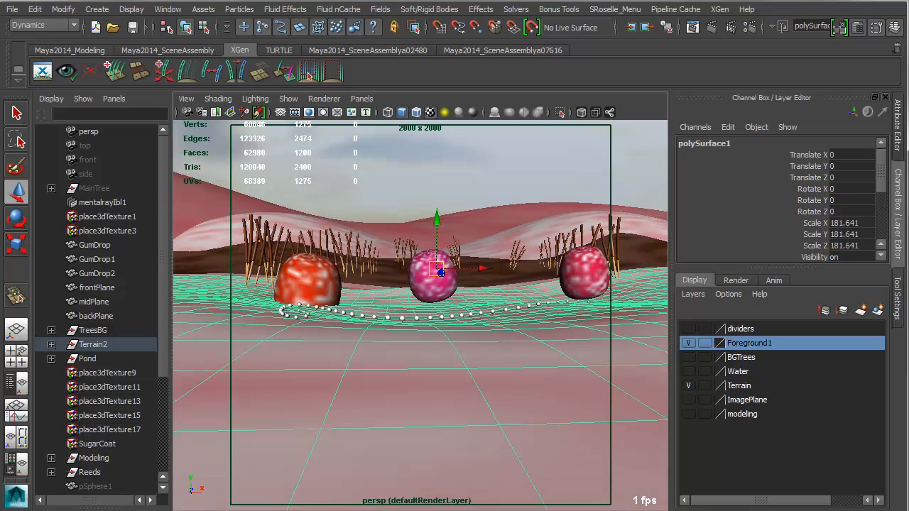
pyautogui.keyDown('alt'); pyautogui.moveTo(406, 451); pyautogui.dragTo(400, 424); pyautogui.keyUp('alt')
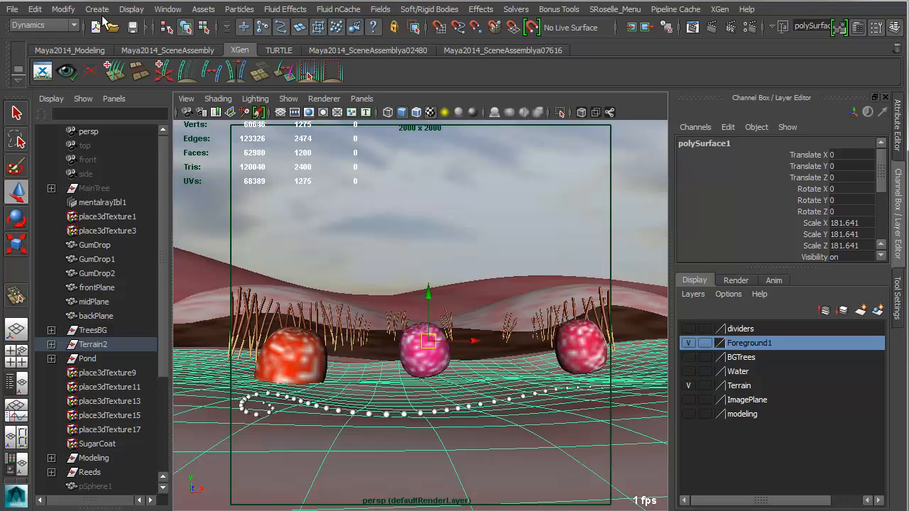
pyautogui.click(531, 28)
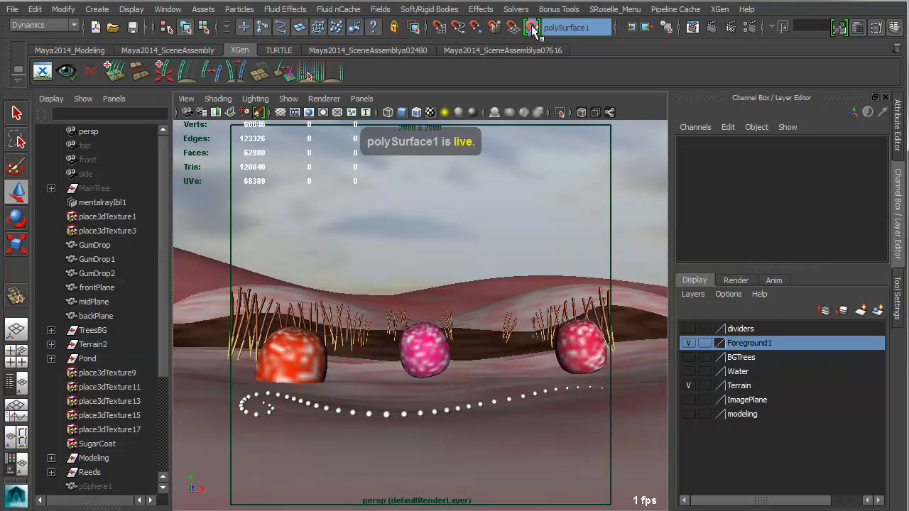
# Draw a ten-point CV curve that hooks around and winds across the foreground terrain below the white balls, hiding the Foreground1 layer before finishing it.
pyautogui.click(96, 9)
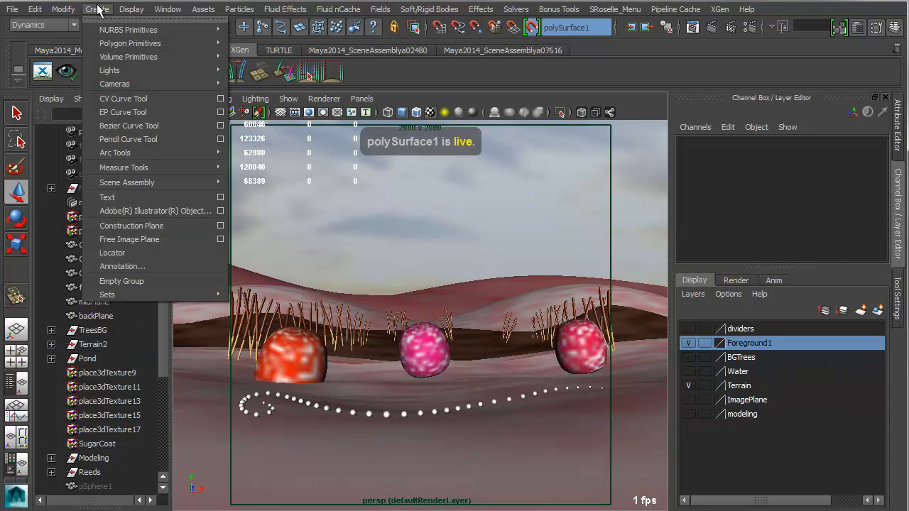
pyautogui.click(108, 100)
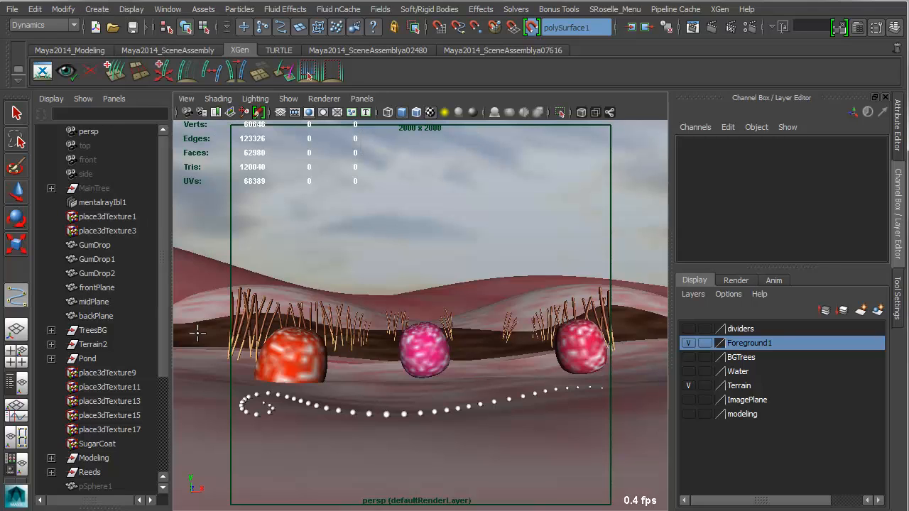
pyautogui.click(306, 481)
pyautogui.click(257, 464)
pyautogui.click(266, 446)
pyautogui.click(303, 441)
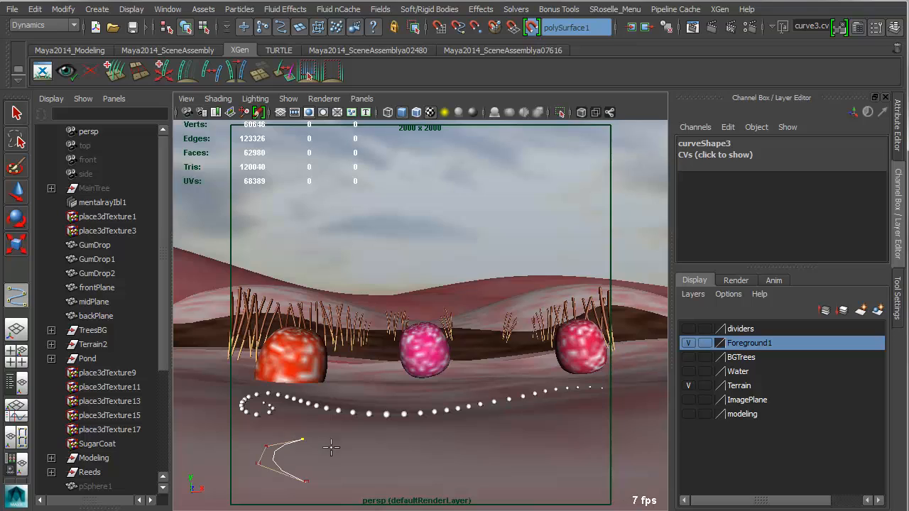
pyautogui.click(334, 450)
pyautogui.click(404, 462)
pyautogui.click(454, 448)
pyautogui.click(502, 427)
pyautogui.click(553, 416)
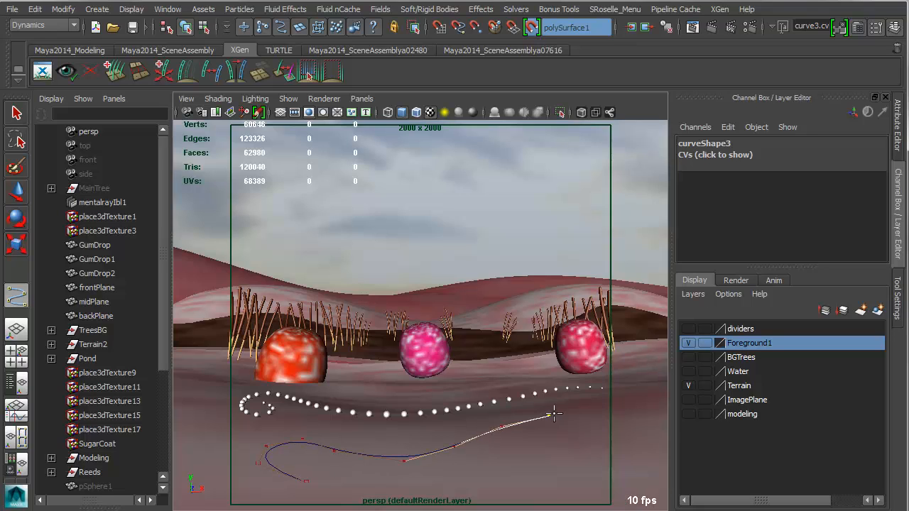
pyautogui.click(608, 412)
pyautogui.click(688, 343)
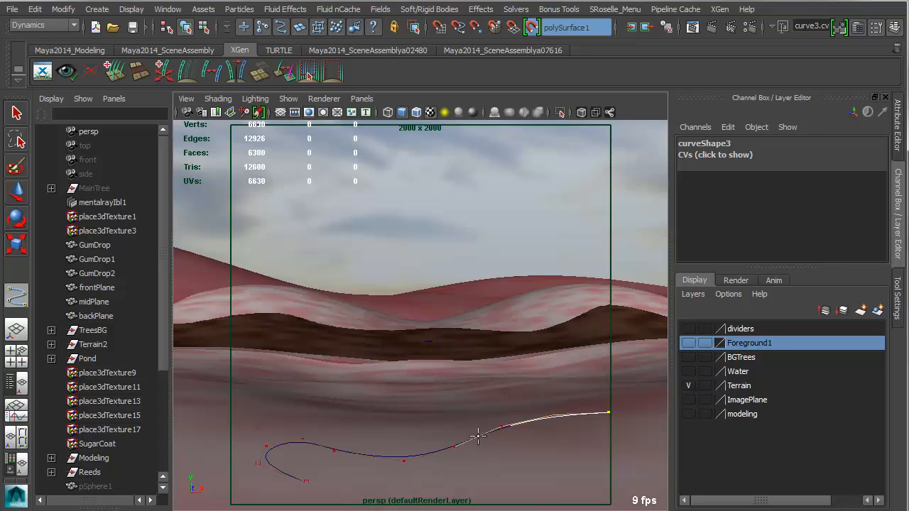
pyautogui.press('Return')
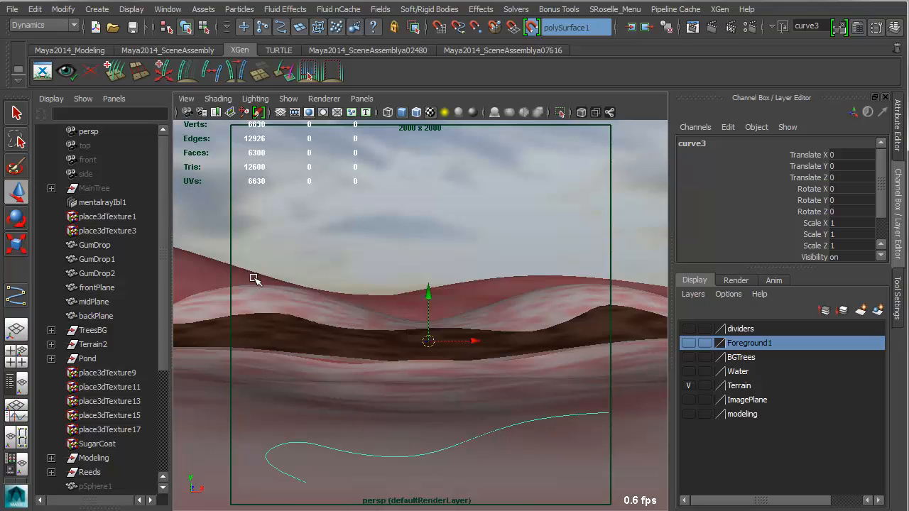
# Create a polygon sphere and move it onto the live terrain surface above the curve.
pyautogui.click(313, 235)
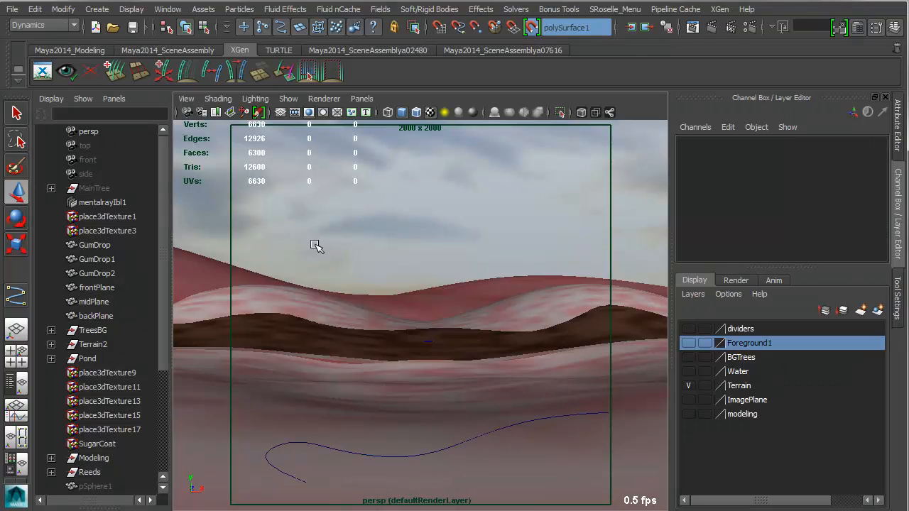
pyautogui.keyDown('shift'); pyautogui.moveTo(316, 245); pyautogui.dragTo(366, 246, button='right'); pyautogui.keyUp('shift')
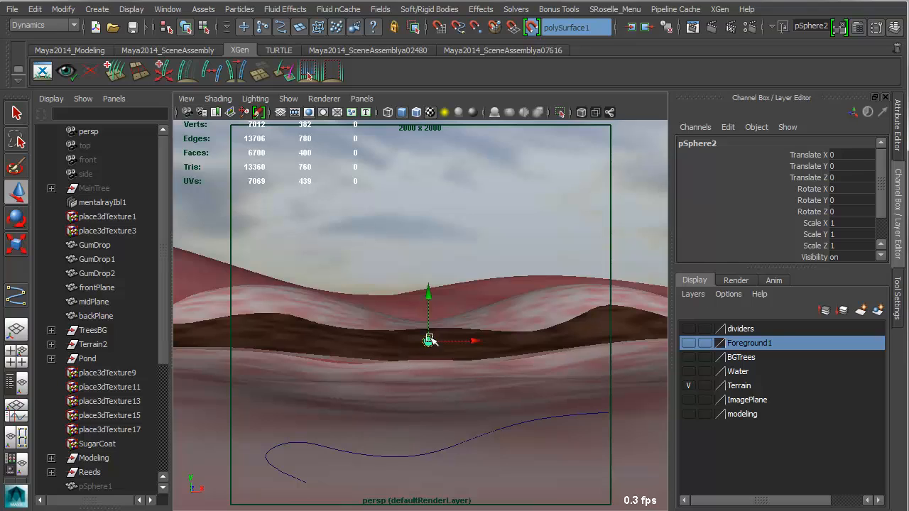
pyautogui.moveTo(429, 340); pyautogui.dragTo(373, 380)
# Attach the sphere to the curve as a motion path using the Animation command set, and play the animation to check it.
pyautogui.keyDown('shift'); pyautogui.click(377, 453); pyautogui.keyUp('shift')
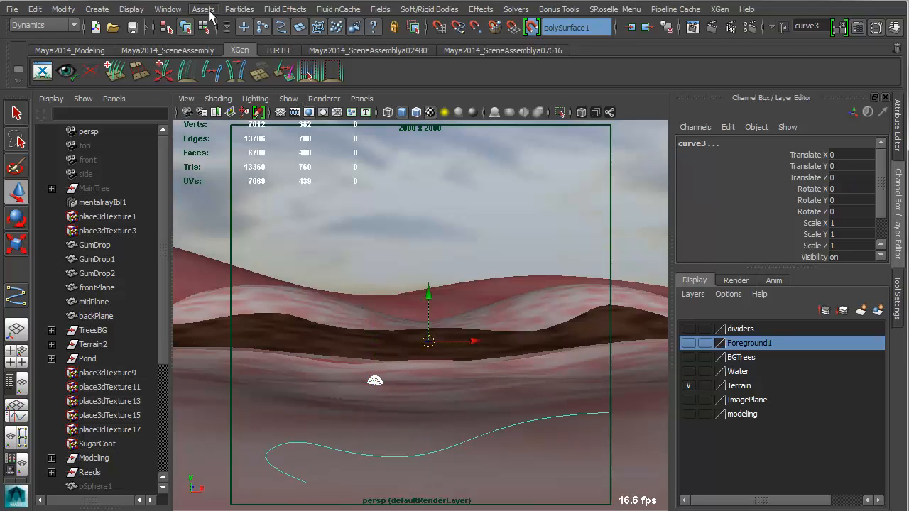
pyautogui.click(61, 25)
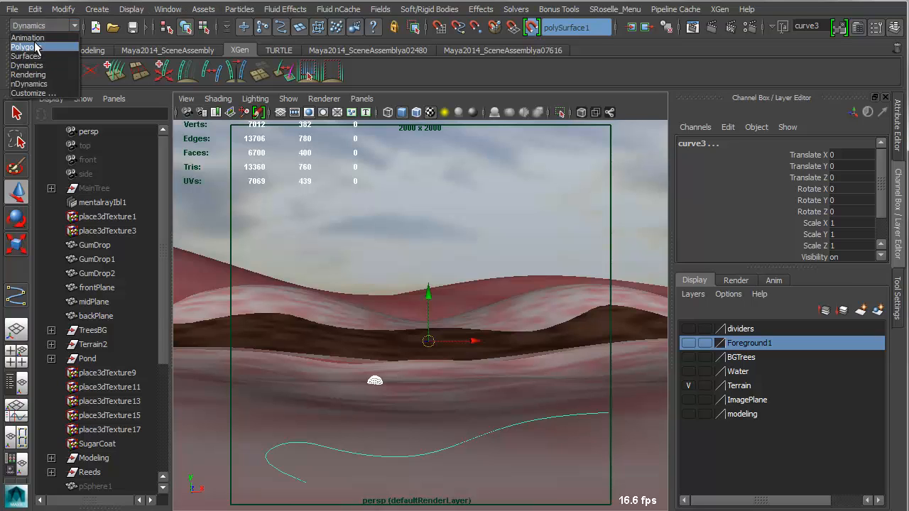
pyautogui.click(32, 17)
pyautogui.click(239, 9)
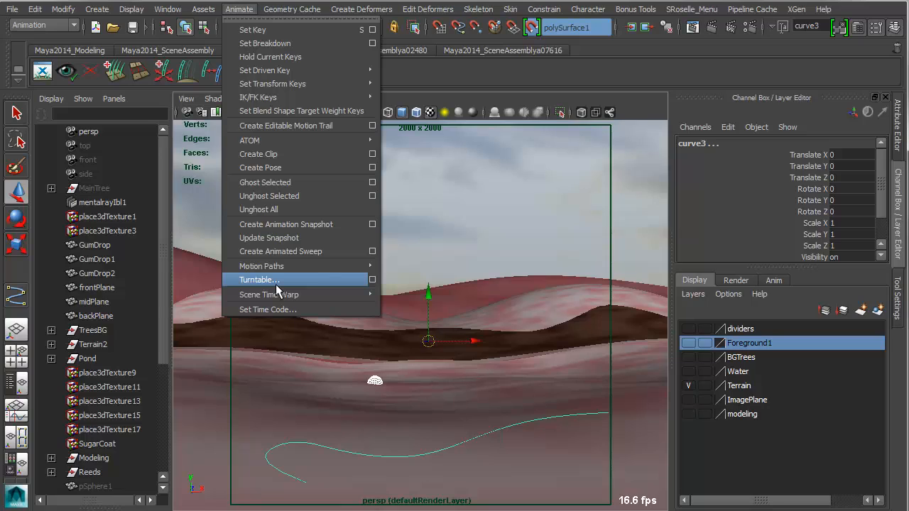
pyautogui.moveTo(327, 267)
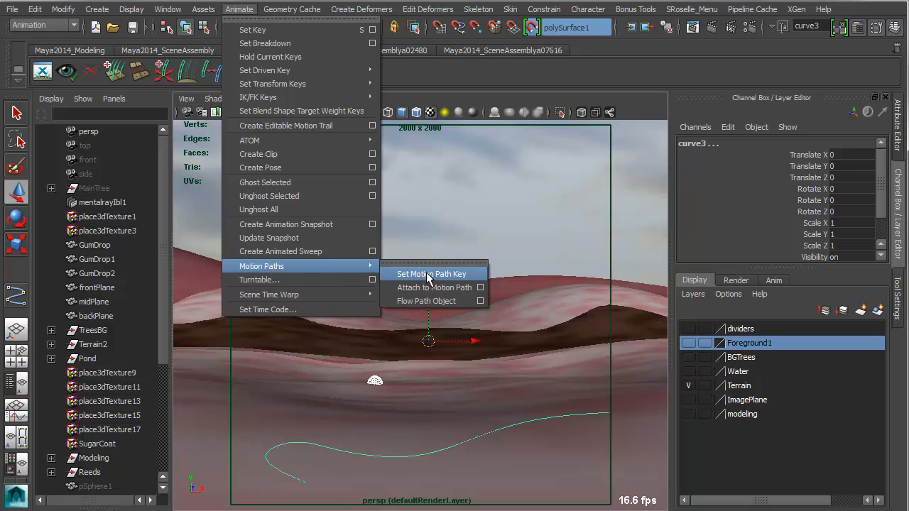
pyautogui.click(426, 288)
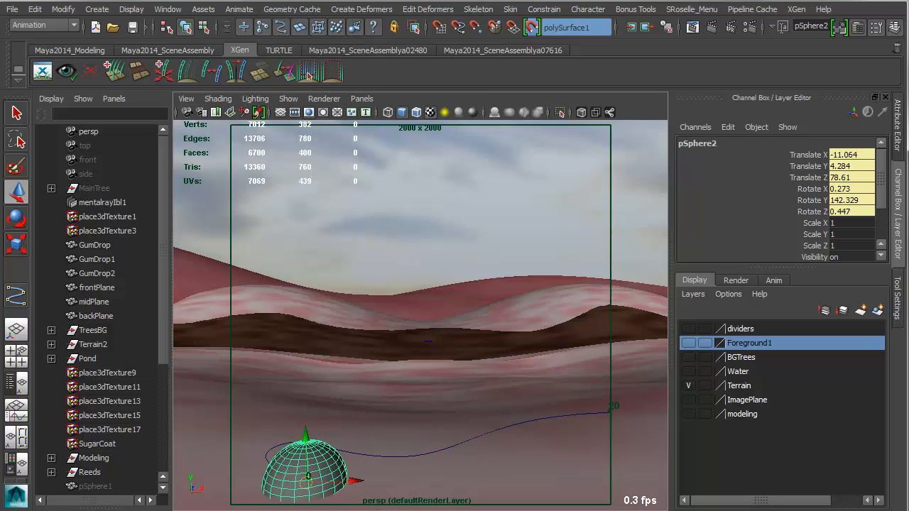
pyautogui.hotkey('alt', 'v')
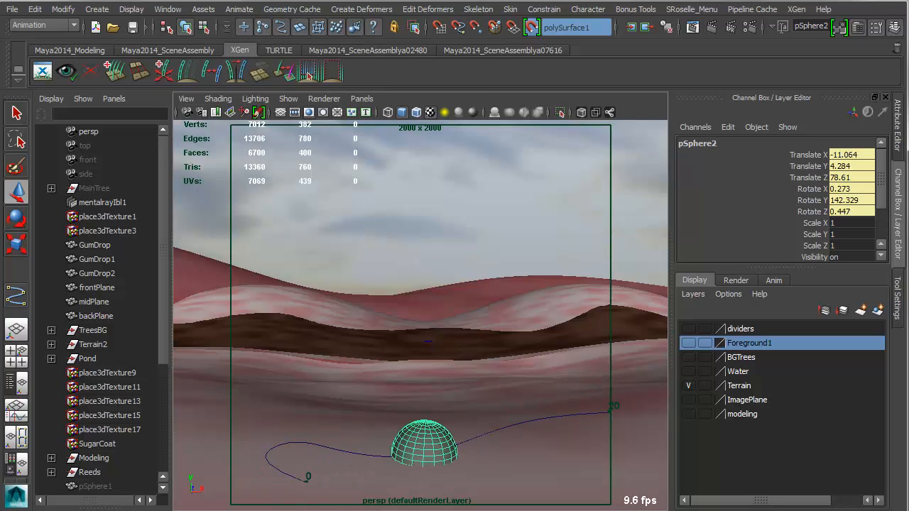
pyautogui.hotkey('alt', 'v')
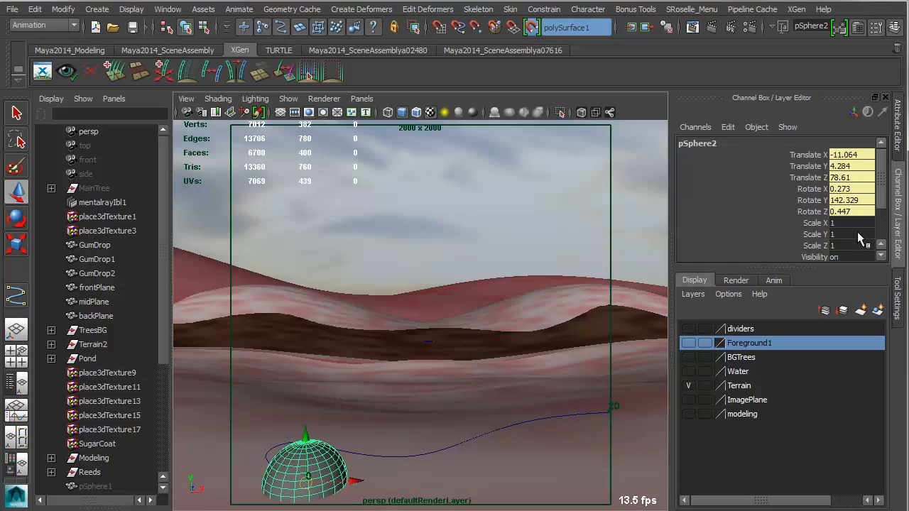
# Set the sphere's X, Y and Z scale to 0.3, then reduce all three to 0.2.
pyautogui.moveTo(849, 223); pyautogui.dragTo(840, 243)
pyautogui.write('.3')
pyautogui.press('Return')
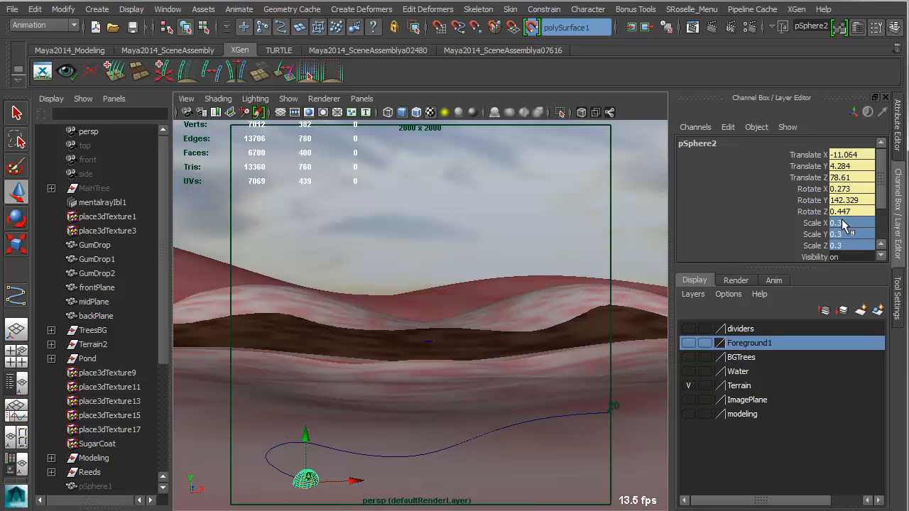
pyautogui.doubleClick(844, 246)
pyautogui.write('.2')
pyautogui.press('Return')
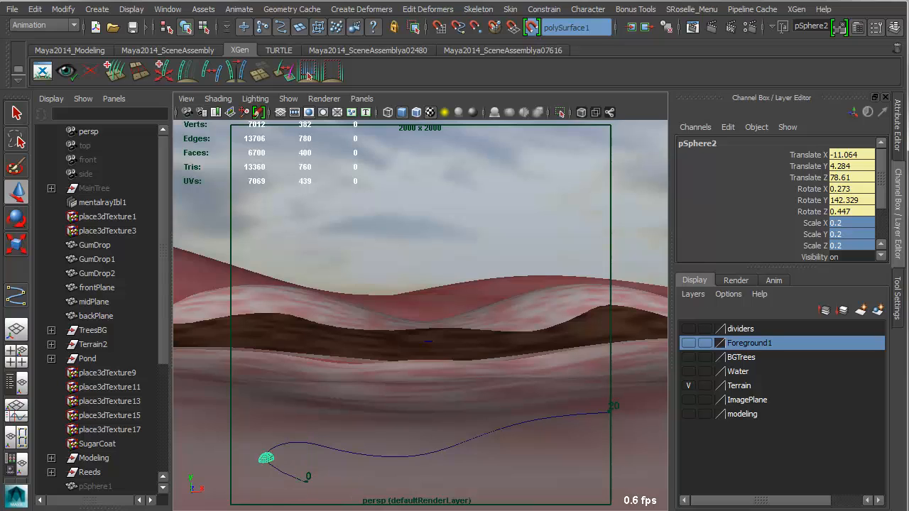
# Show the sphere's motion path curve in the Graph Editor, give both keys linear tangents, and return to the full perspective view.
pyautogui.click(239, 9)
pyautogui.click(167, 9)
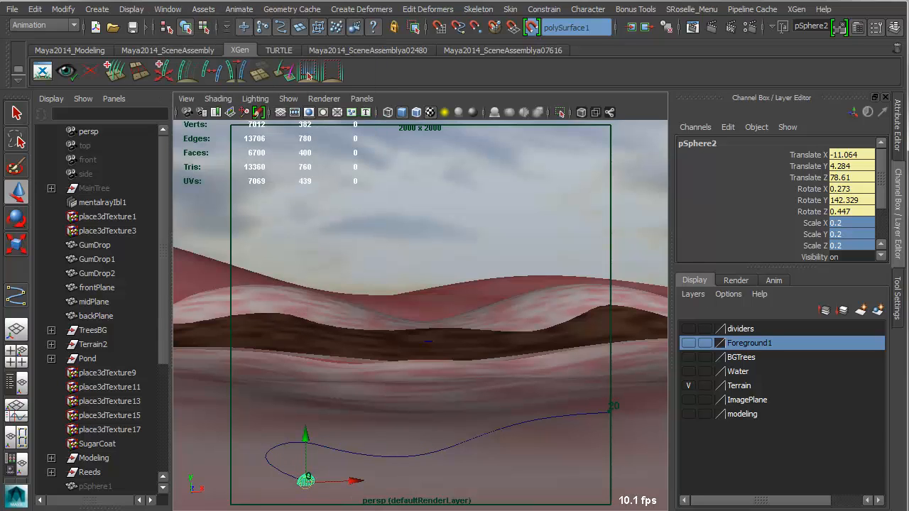
pyautogui.click(16, 415)
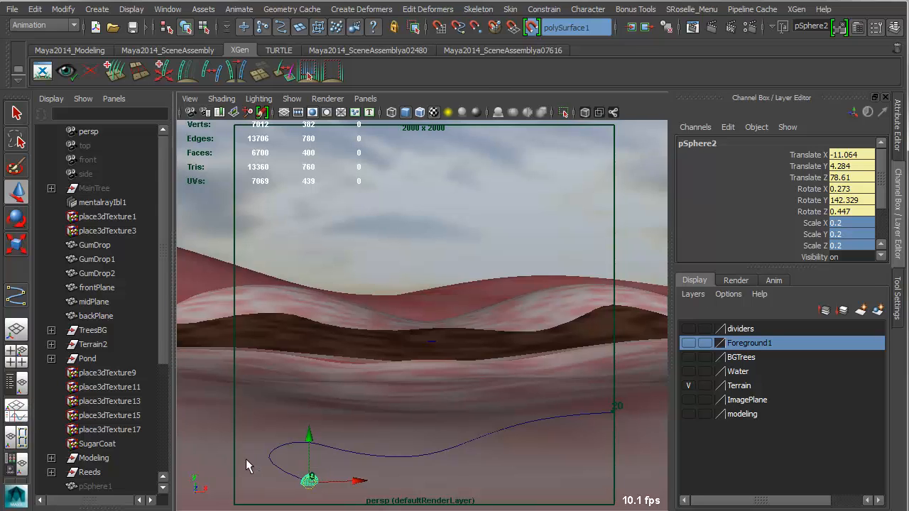
pyautogui.press('f')
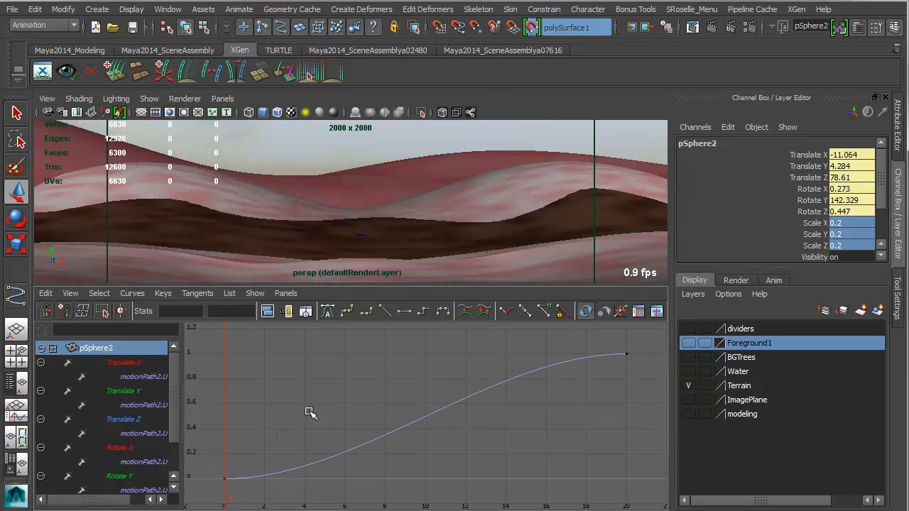
pyautogui.moveTo(310, 412); pyautogui.dragTo(552, 471)
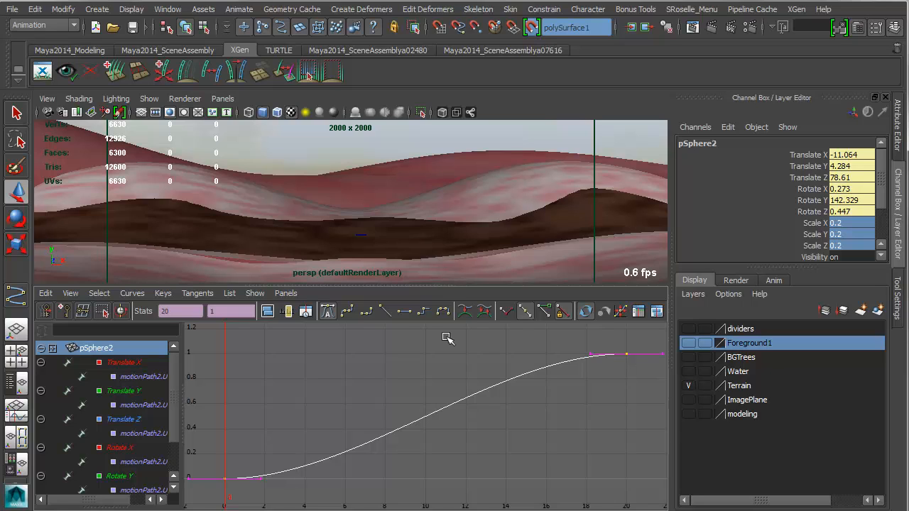
pyautogui.click(384, 311)
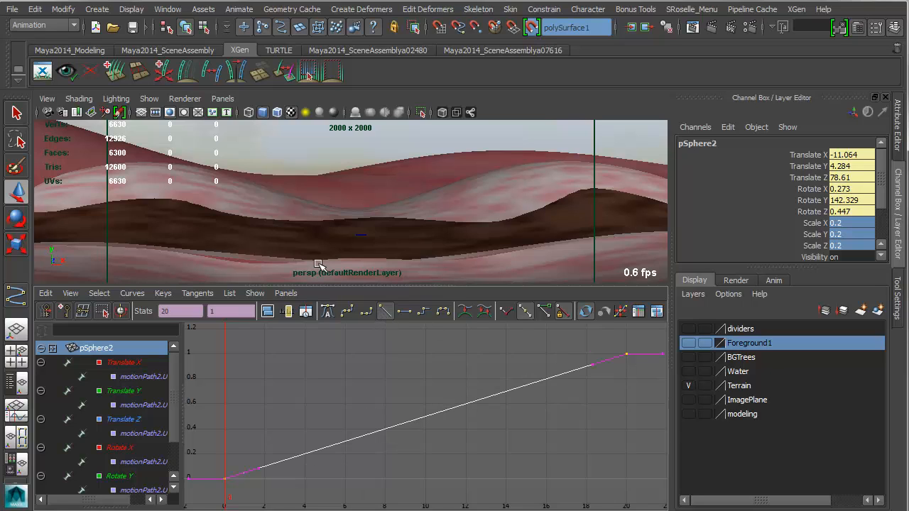
pyautogui.press('space')
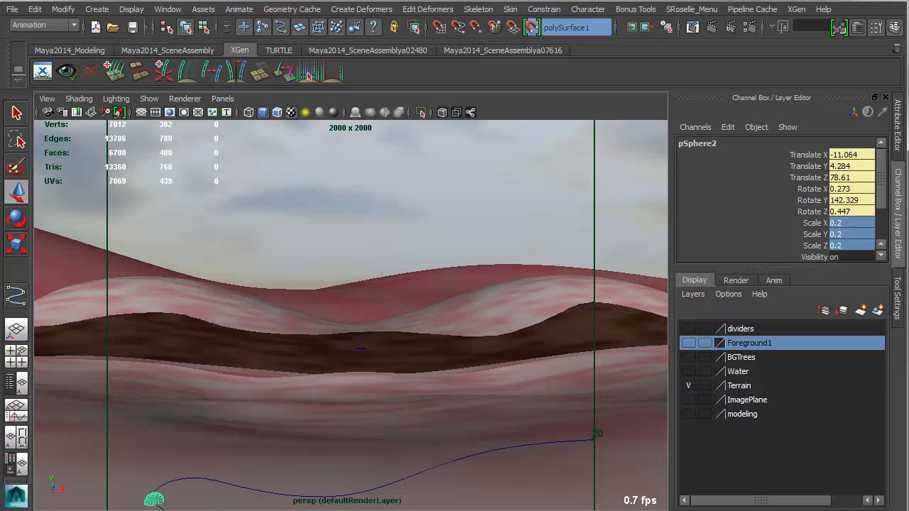
# Try an animation snapshot of the sphere along its path with the existing options, and undo it.
pyautogui.click(203, 8)
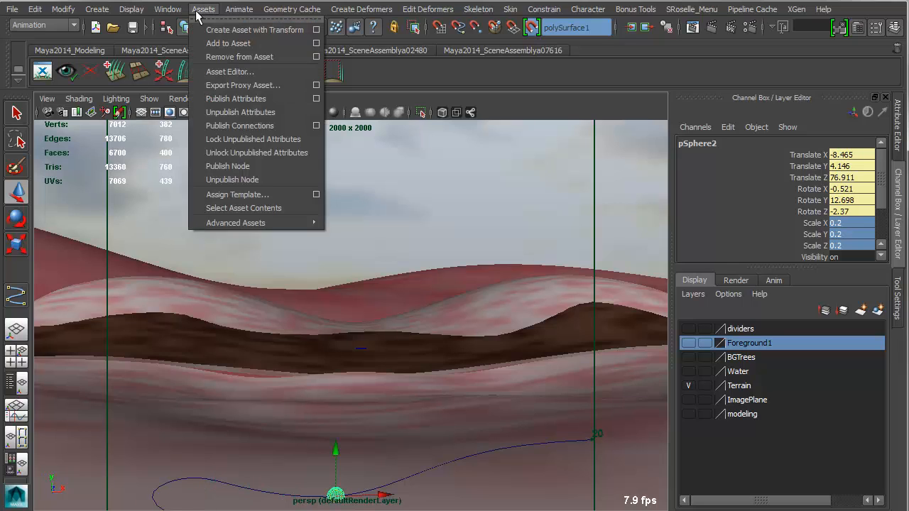
pyautogui.moveTo(275, 294)
pyautogui.moveTo(277, 270)
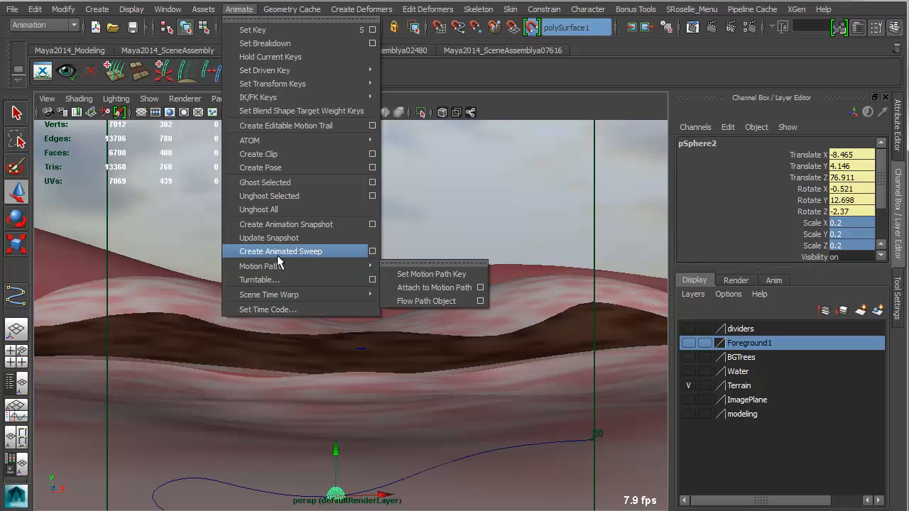
pyautogui.click(277, 226)
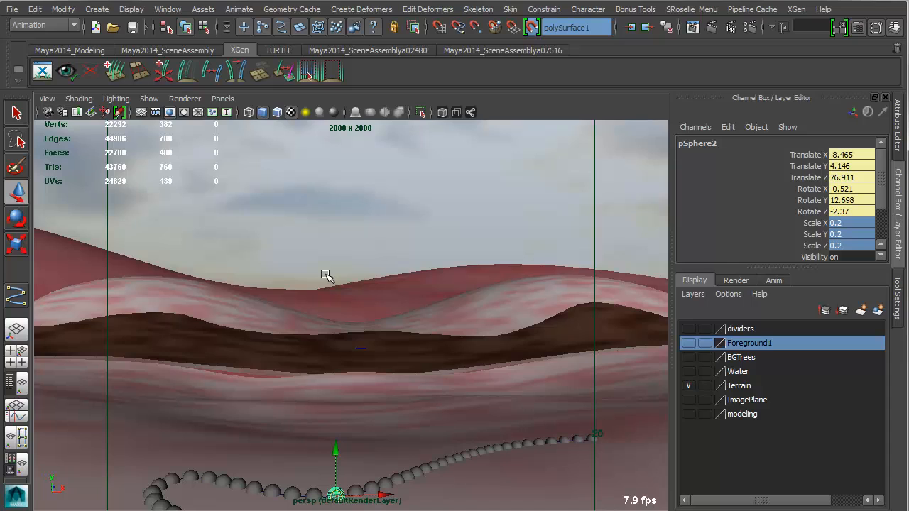
pyautogui.hotkey('ctrl', 'z')
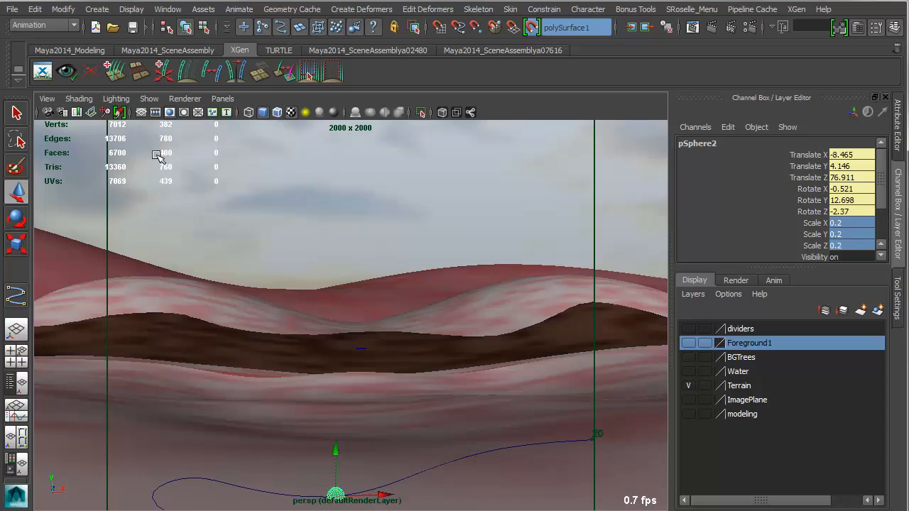
# Create an animation snapshot of the sphere over the time slider range with an increment of 0.8 and fast update.
pyautogui.click(238, 9)
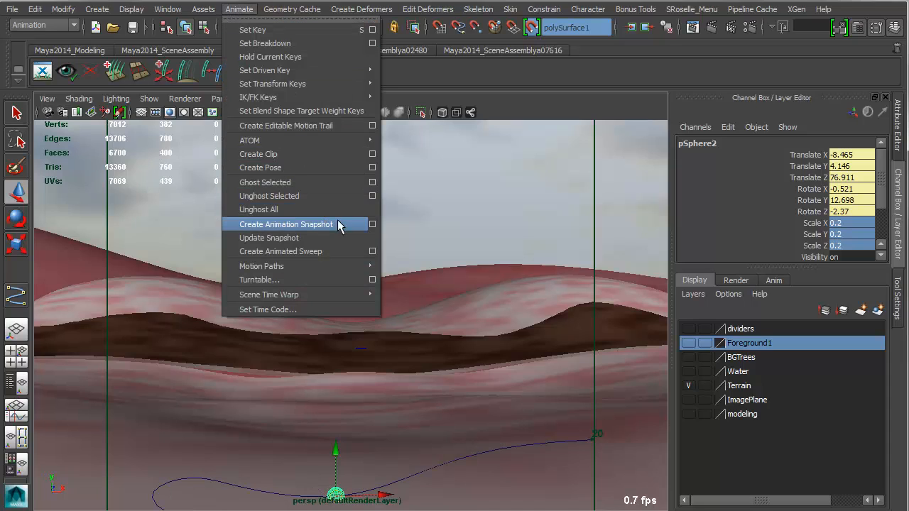
pyautogui.click(372, 224)
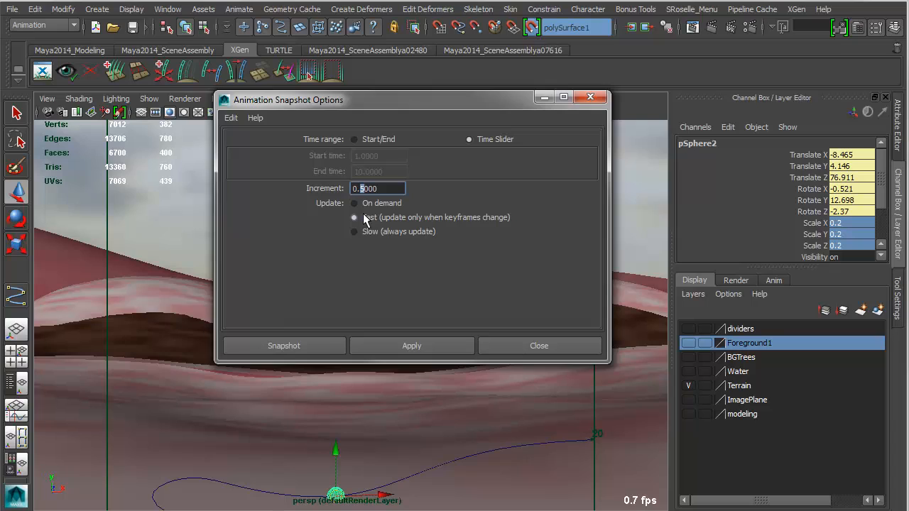
pyautogui.click(409, 346)
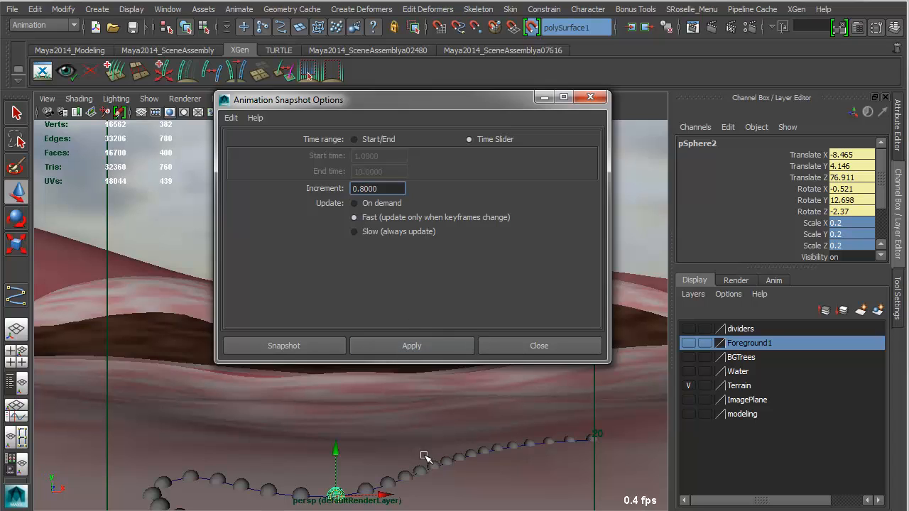
# Undo the 0.8-increment snapshot and create a new animation snapshot over the time slider range with an increment of 1.0.
pyautogui.hotkey('ctrl', 'z')
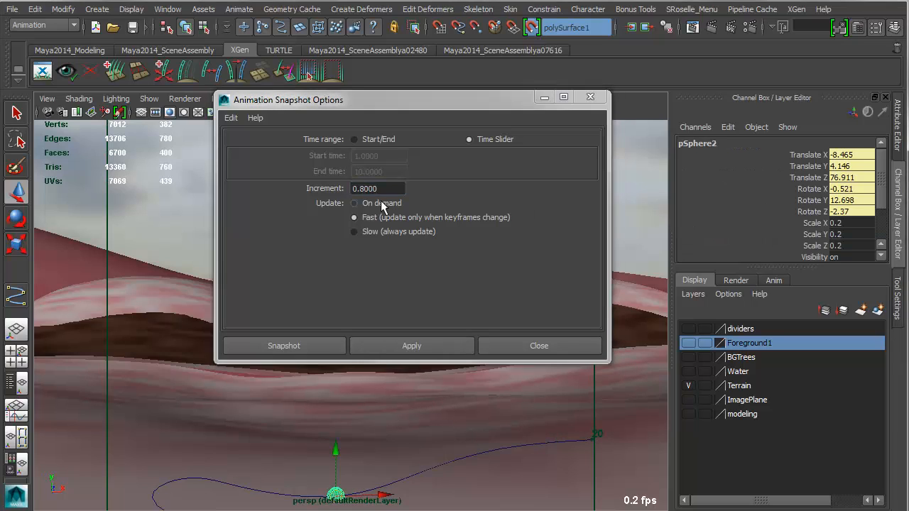
pyautogui.moveTo(387, 189); pyautogui.dragTo(289, 190)
pyautogui.write('1.0000')
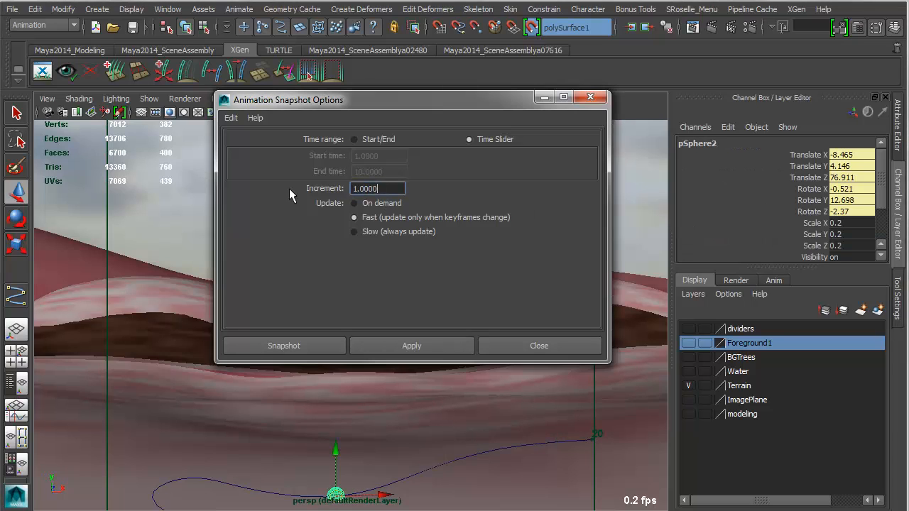
pyautogui.click(428, 344)
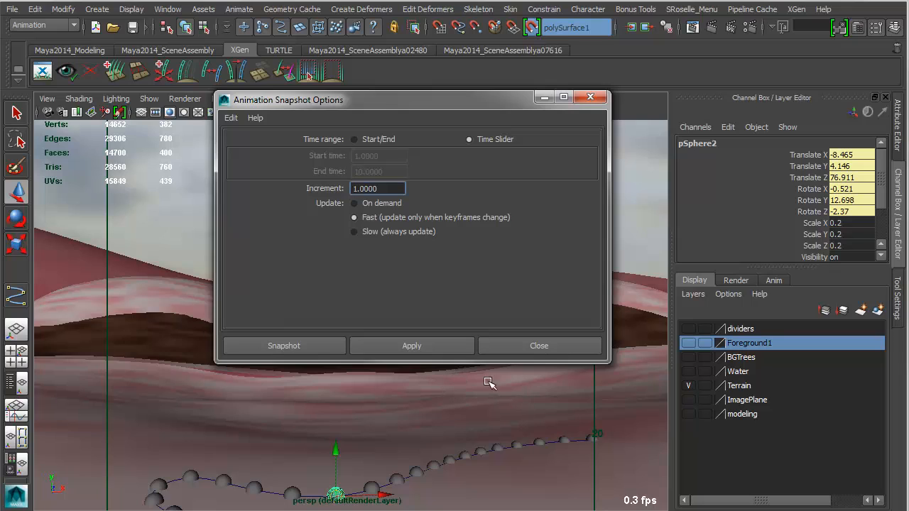
pyautogui.click(538, 354)
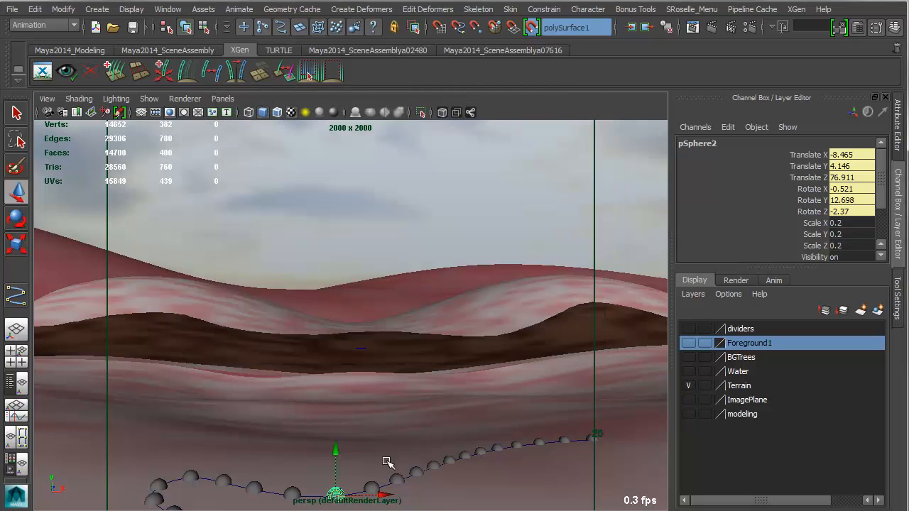
# Delete the motion path curve running through the row of balls.
pyautogui.click(274, 491)
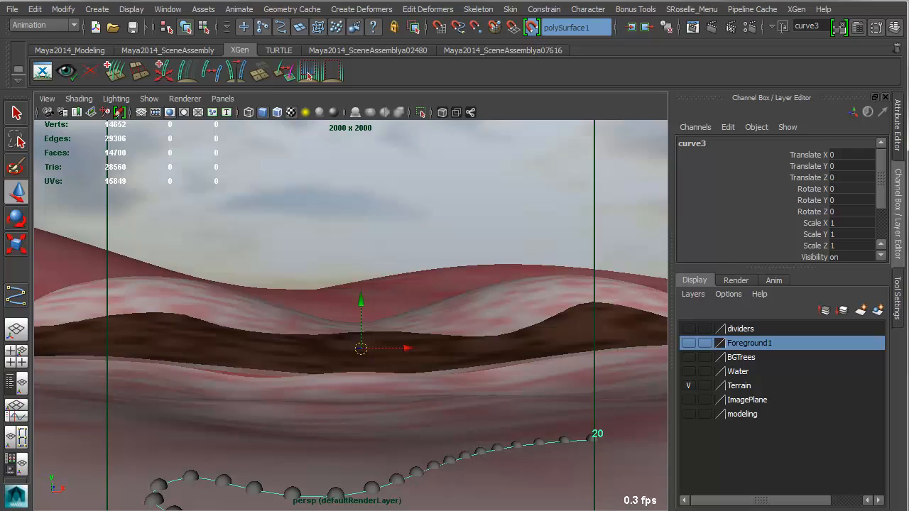
pyautogui.press('Delete')
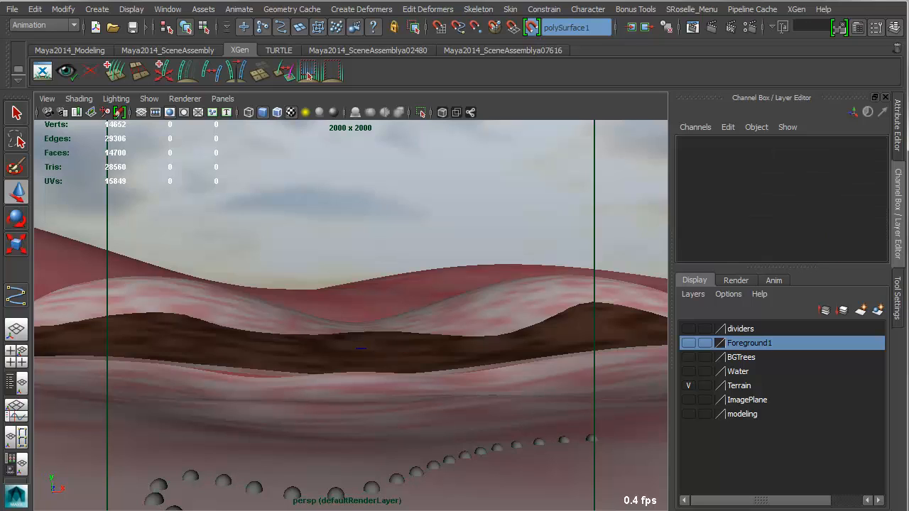
# Turn off the live terrain surface and move the whole snapshot group to about X -0.121, Y -0.139, Z -4.324.
pyautogui.click(254, 488)
pyautogui.press('Up')
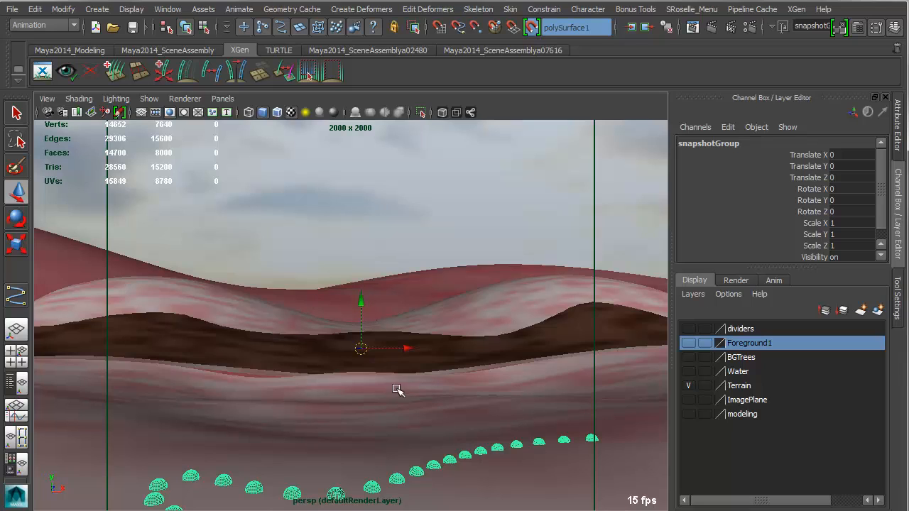
pyautogui.rightClick(380, 363)
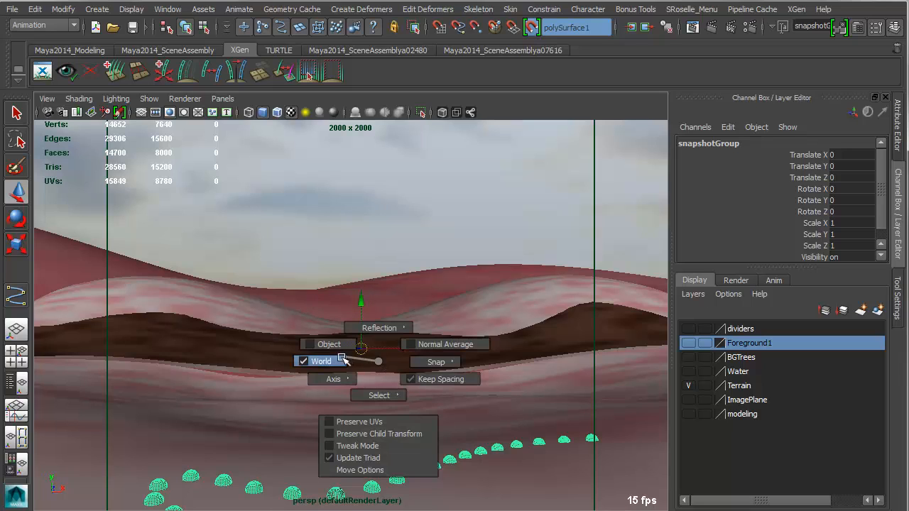
pyautogui.click(532, 27)
pyautogui.moveTo(361, 348); pyautogui.dragTo(357, 346)
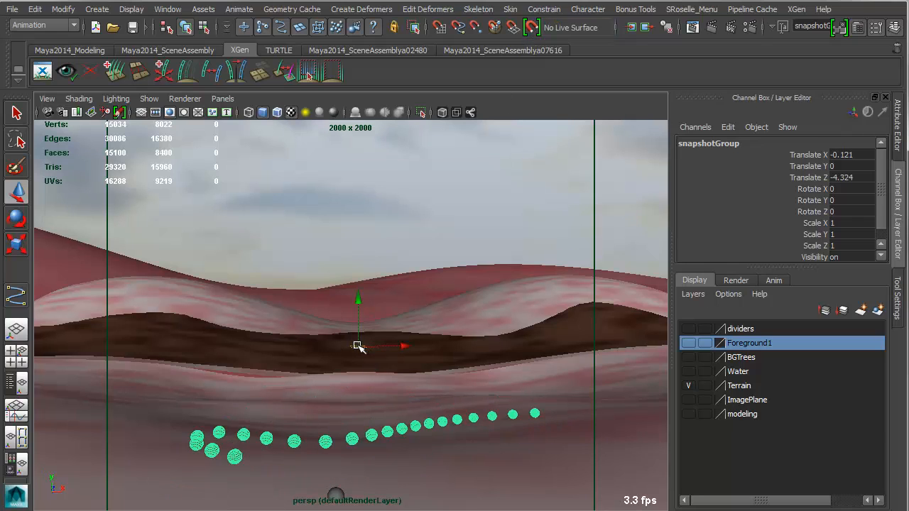
pyautogui.moveTo(359, 302); pyautogui.dragTo(360, 304)
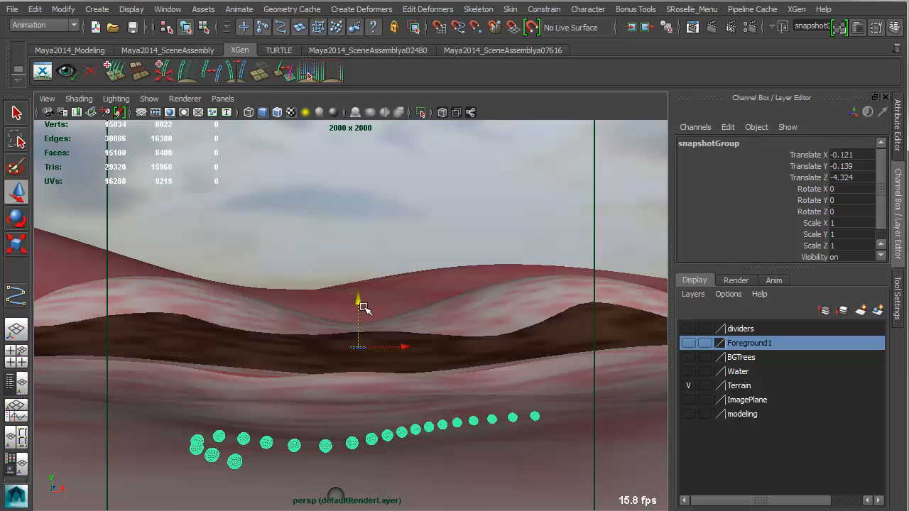
# Center the snapshot group's pivot and scale the group uniformly to about 1.184.
pyautogui.press('r')
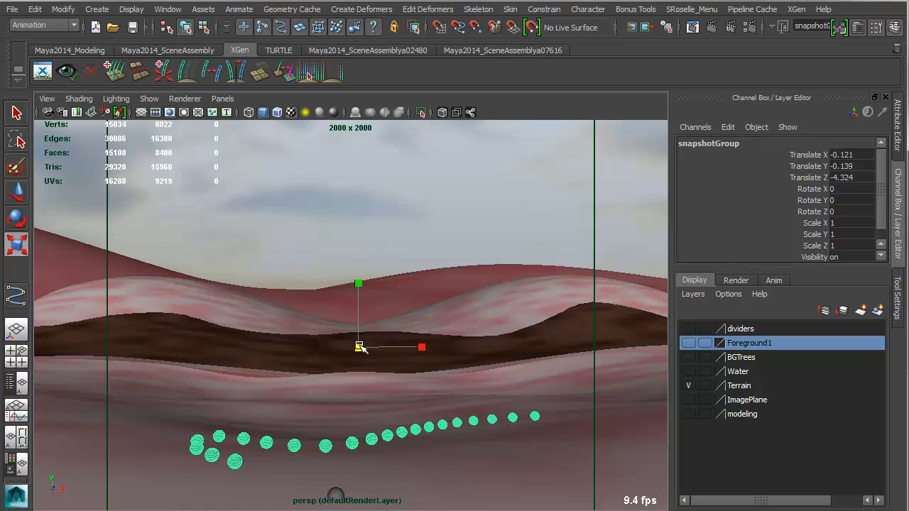
pyautogui.moveTo(360, 348); pyautogui.dragTo(361, 348)
pyautogui.hotkey('ctrl', 'z')
pyautogui.click(63, 9)
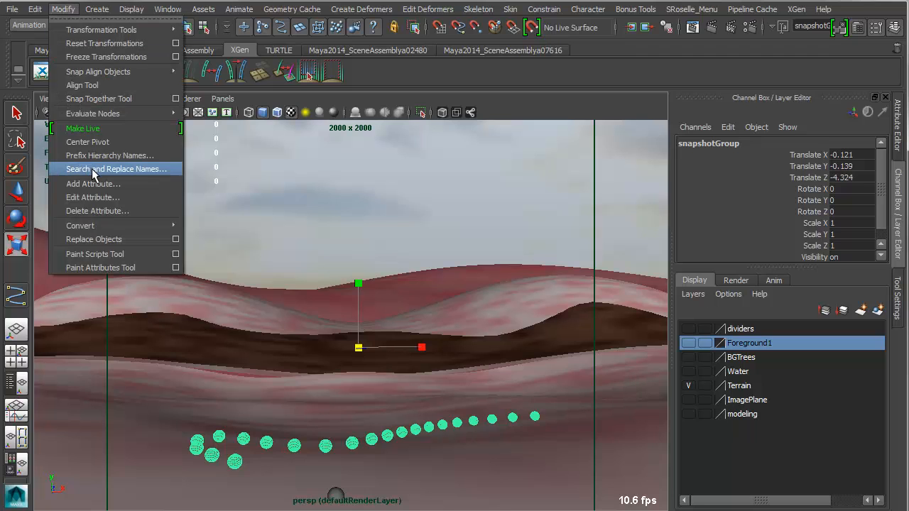
pyautogui.click(87, 142)
pyautogui.moveTo(401, 435); pyautogui.dragTo(191, 385)
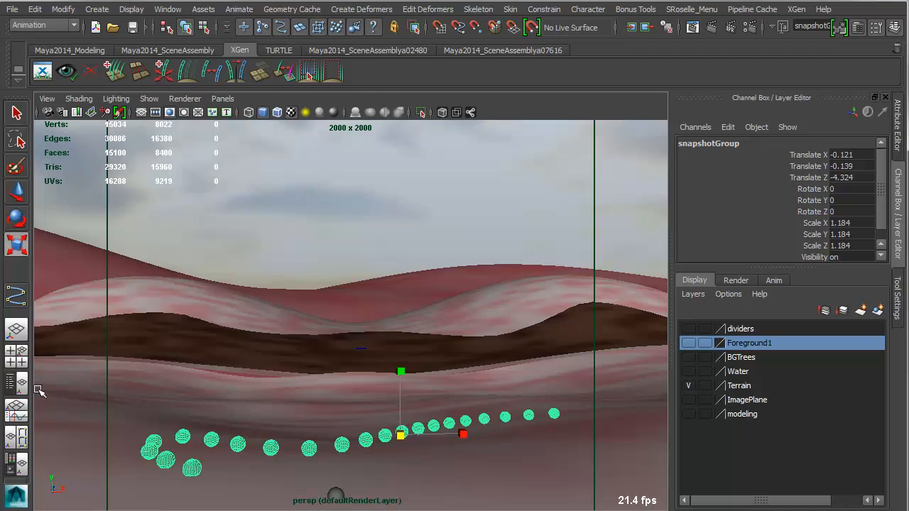
# Show the Outliner, center the pivots of transform4_1 through transform4_21 in snapshotGroup, and scale these balls uniformly to about 0.683.
pyautogui.click(16, 384)
pyautogui.scroll(-4, 64, 389)
pyautogui.click(53, 447)
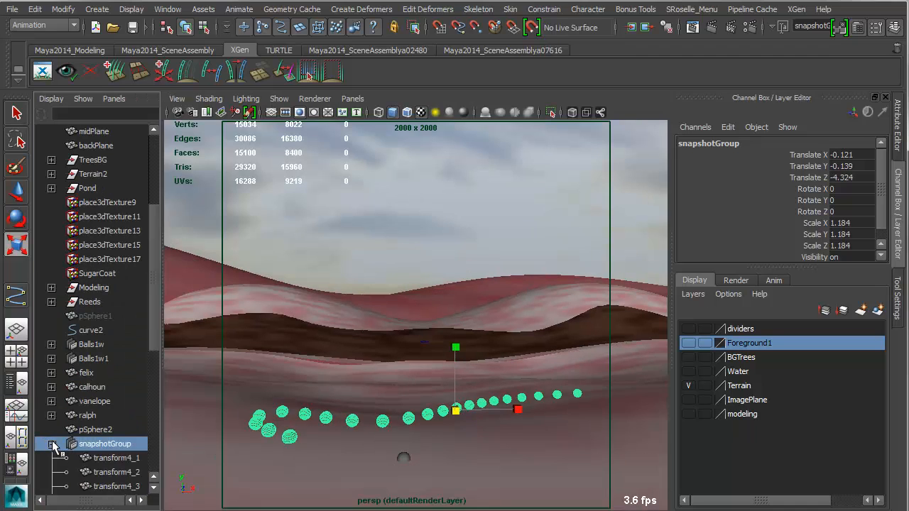
pyautogui.click(103, 458)
pyautogui.scroll(-5, 108, 383)
pyautogui.keyDown('shift'); pyautogui.click(107, 443); pyautogui.keyUp('shift')
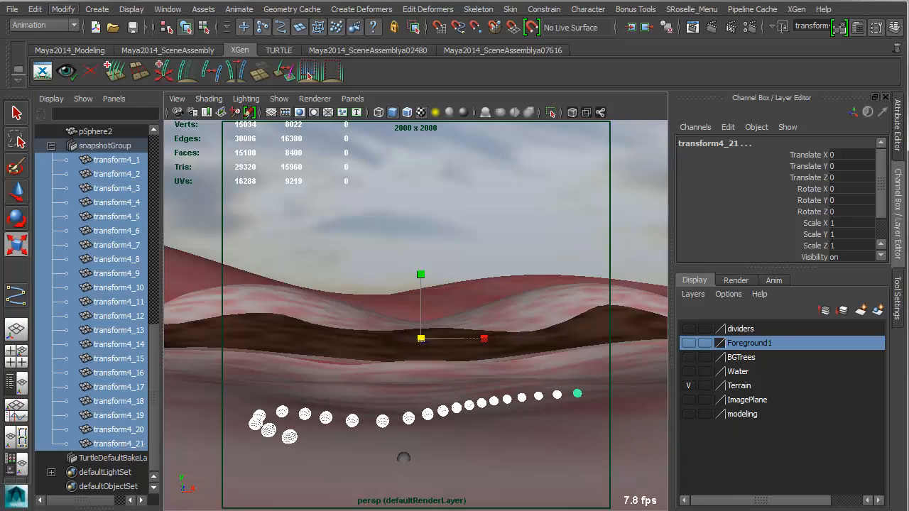
pyautogui.click(62, 9)
pyautogui.click(86, 144)
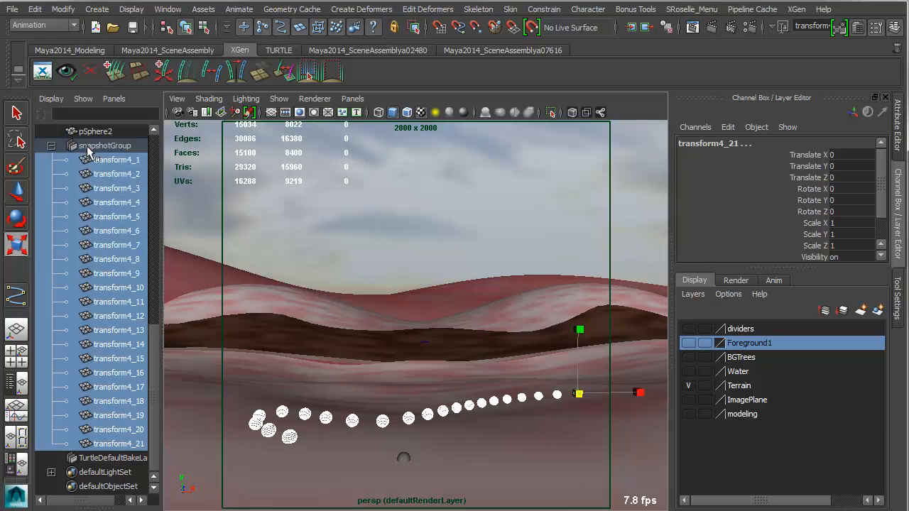
pyautogui.moveTo(579, 393); pyautogui.dragTo(576, 389)
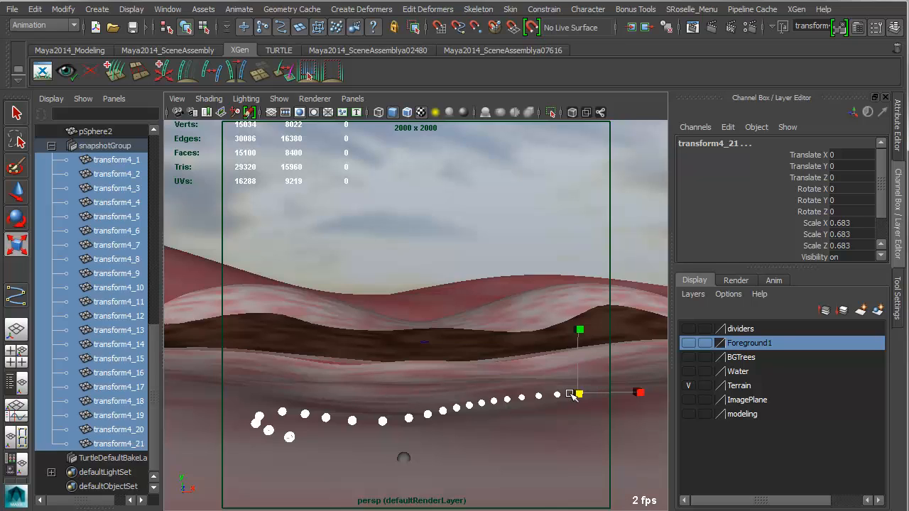
# Move the whole snapshot group along X to about -0.397.
pyautogui.press('w')
pyautogui.press('Up')
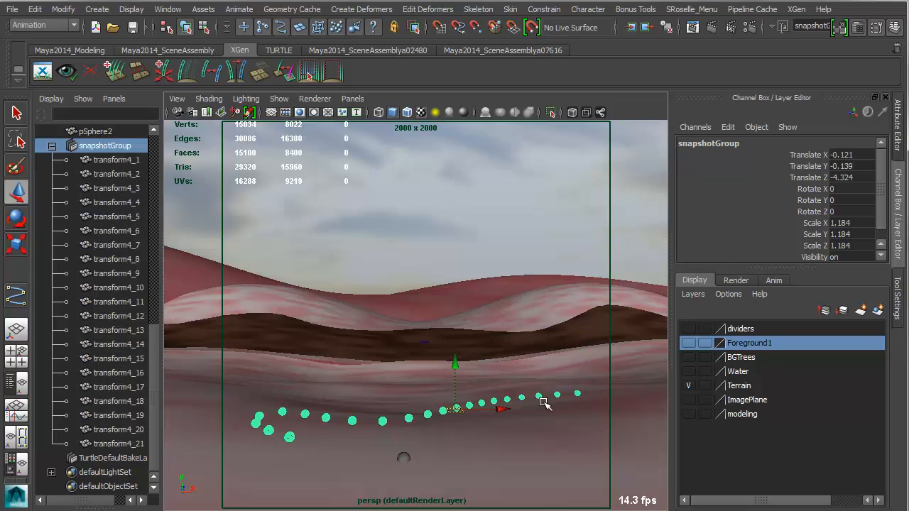
pyautogui.moveTo(508, 407); pyautogui.dragTo(506, 406)
pyautogui.moveTo(502, 407)
pyautogui.mouseDown()
pyautogui.moveTo(481, 416)
pyautogui.moveTo(497, 420)
pyautogui.moveTo(471, 466)
pyautogui.moveTo(493, 430)
pyautogui.moveTo(470, 461)
pyautogui.moveTo(492, 408)
pyautogui.mouseUp()
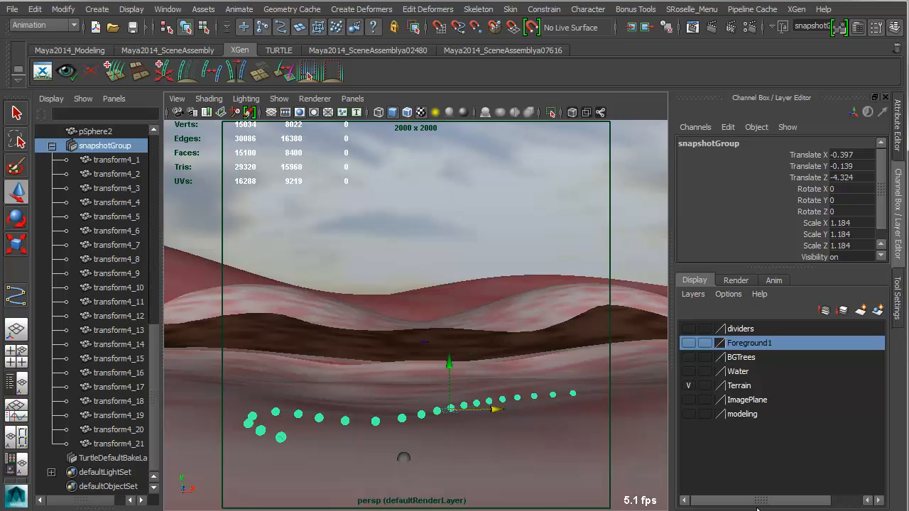
# With the end ball transform4_21 selected, set the Move Tool's soft selection falloff mode to Object and return to the channel values.
pyautogui.click(573, 394)
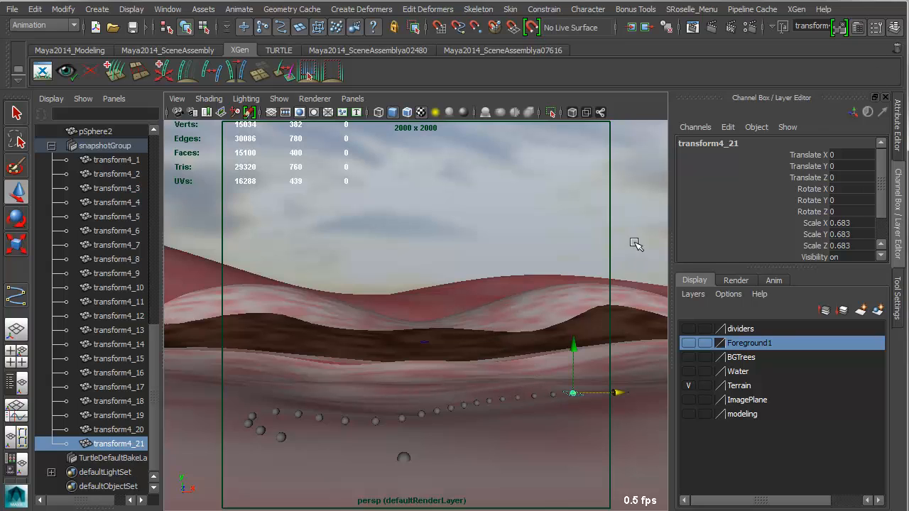
pyautogui.click(877, 27)
pyautogui.scroll(-5, 872, 298)
pyautogui.scroll(-3, 870, 304)
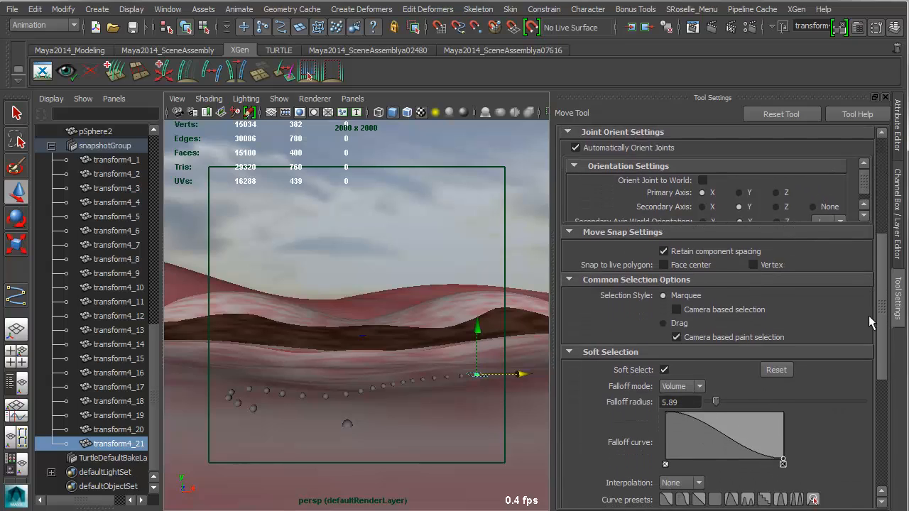
pyautogui.click(681, 377)
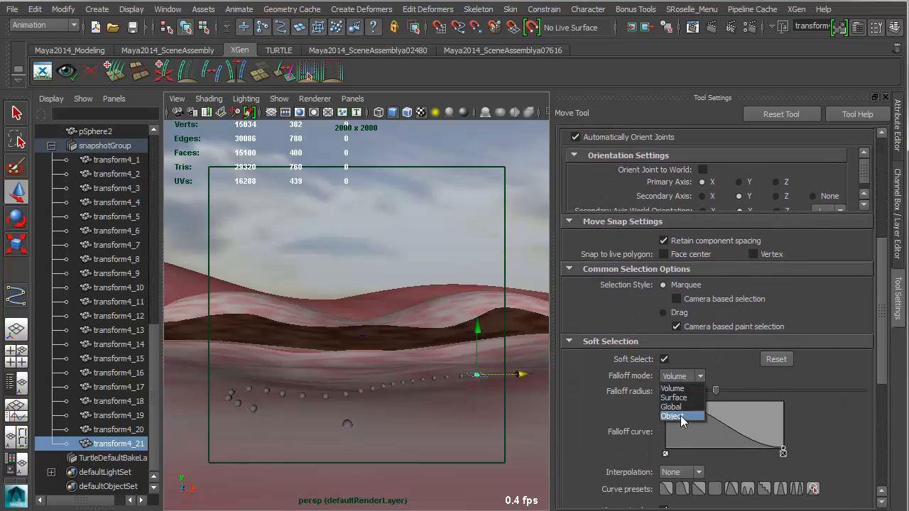
pyautogui.click(680, 416)
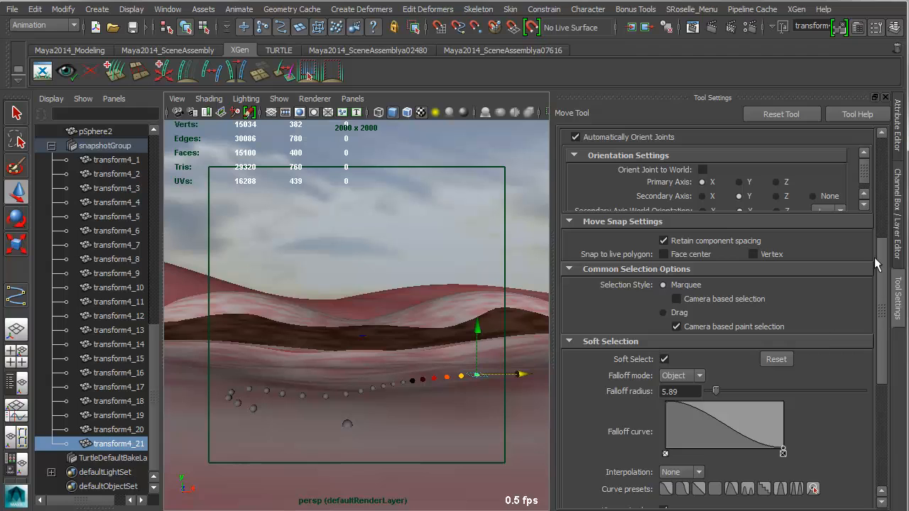
pyautogui.click(898, 213)
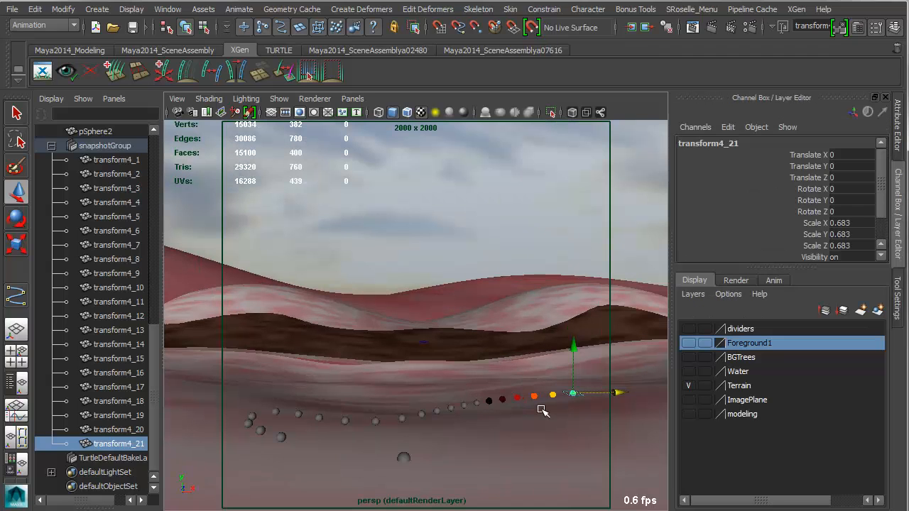
# Using a wider soft selection falloff, shift transform4_21 and transform4_1 outward along X to stretch the row of balls.
pyautogui.moveTo(518, 409); pyautogui.dragTo(632, 393)
pyautogui.click(287, 437)
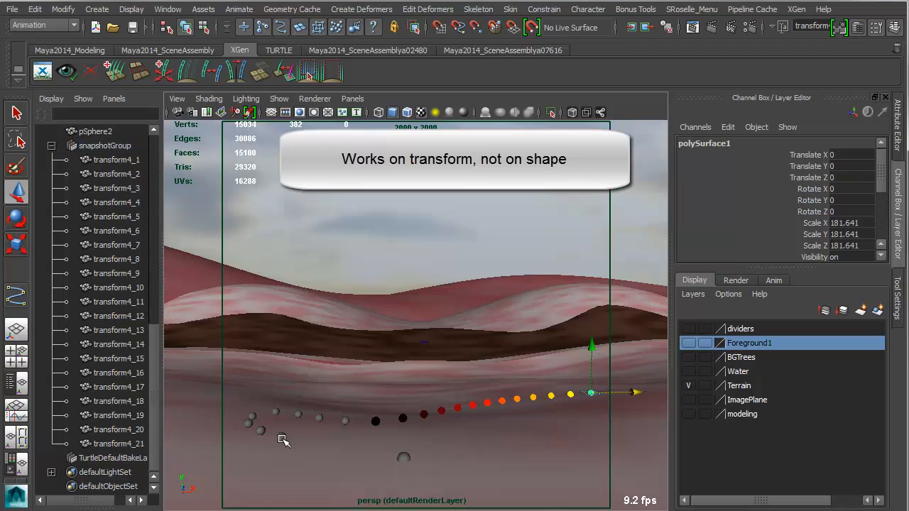
pyautogui.click(285, 437)
pyautogui.moveTo(325, 436); pyautogui.dragTo(325, 436)
# Delete the original sphere pSphere2 left in front of the row of balls.
pyautogui.click(401, 458)
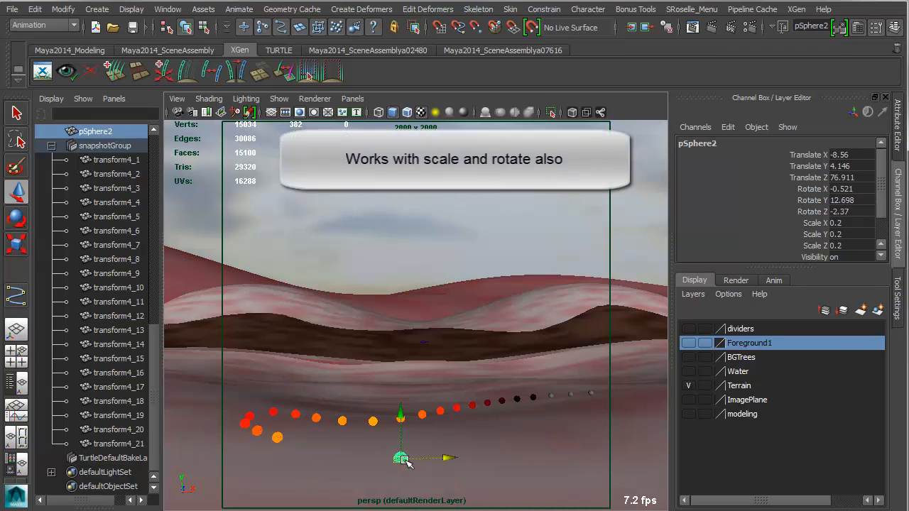
pyautogui.press('Delete')
# Soft-move transform4_9 along X to about -0.555 with a smaller falloff so its neighbouring balls follow.
pyautogui.click(375, 420)
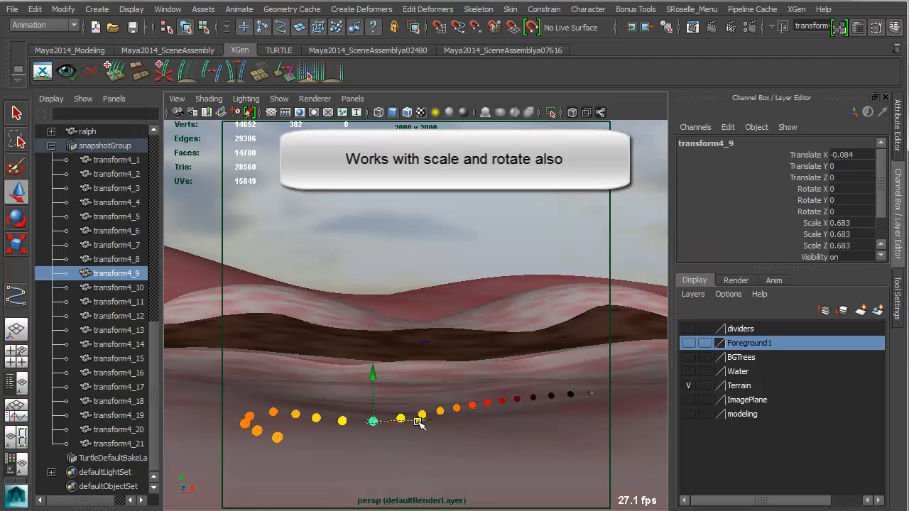
pyautogui.moveTo(422, 420); pyautogui.dragTo(259, 424)
pyautogui.hotkey('ctrl', 'z')
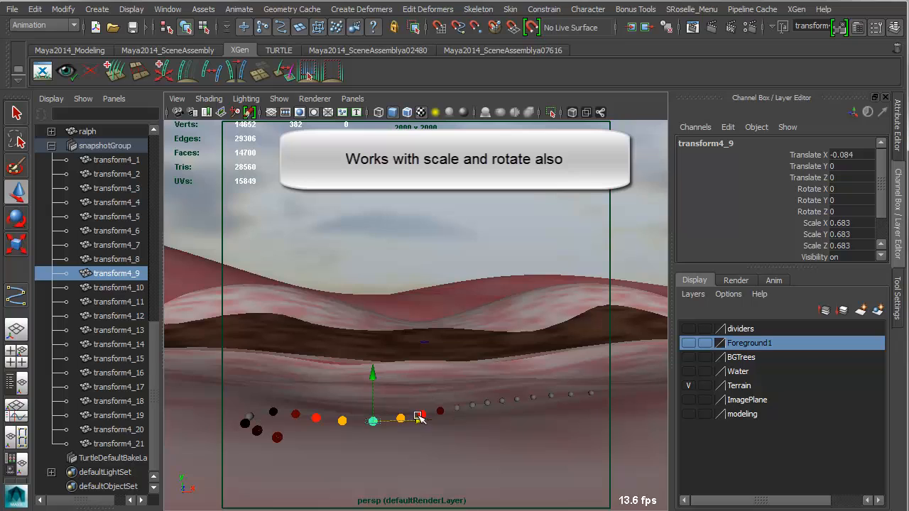
pyautogui.moveTo(421, 419)
pyautogui.mouseDown()
pyautogui.moveTo(453, 413)
pyautogui.moveTo(390, 417)
pyautogui.moveTo(406, 415)
pyautogui.mouseUp()
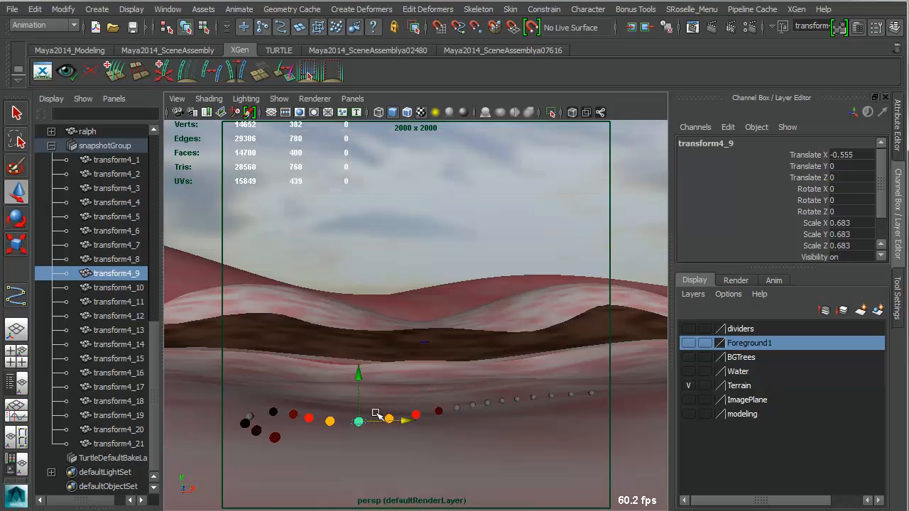
# Move transform4_1 along X to about -0.444 and pull transform4_21 slightly inward along X.
pyautogui.click(275, 438)
pyautogui.moveTo(338, 438); pyautogui.dragTo(320, 437)
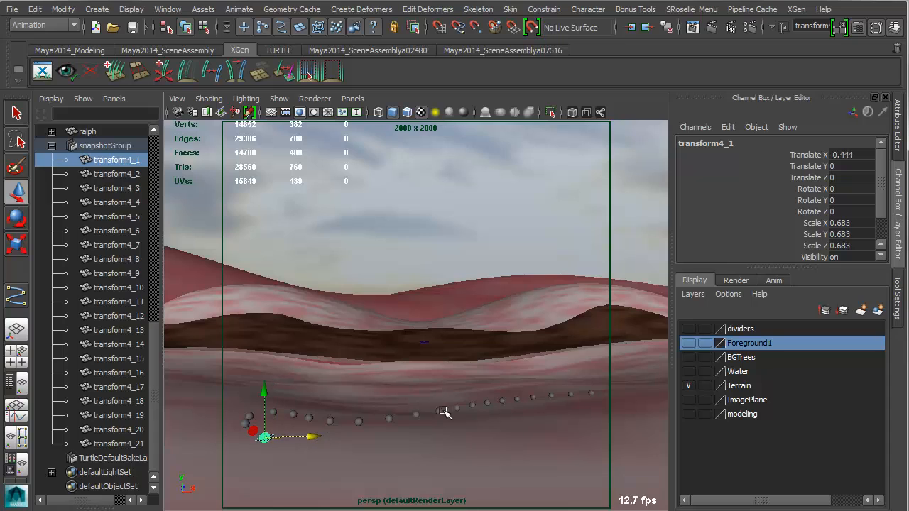
pyautogui.click(593, 395)
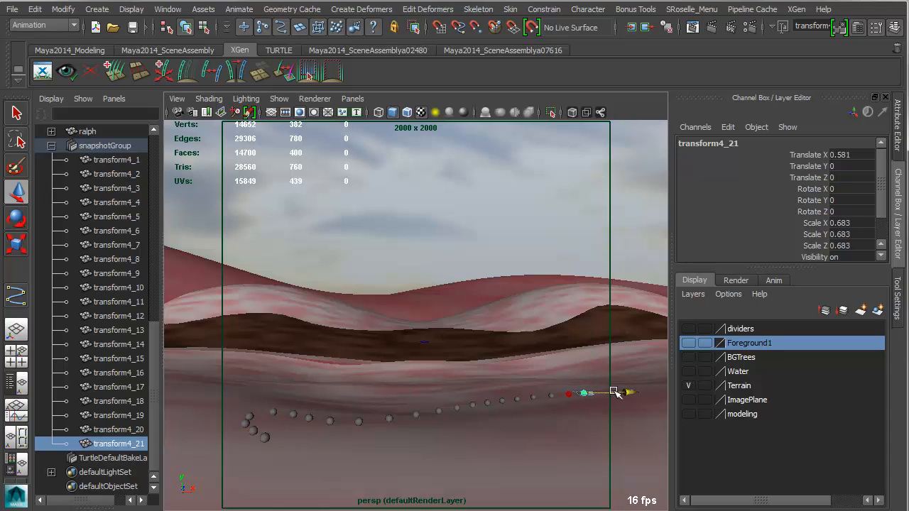
pyautogui.moveTo(551, 411); pyautogui.dragTo(626, 392)
# Soft-move transform4_1 back along the terrain to about X -0.441, Z -0.652, with its nearest neighbours following.
pyautogui.click(273, 442)
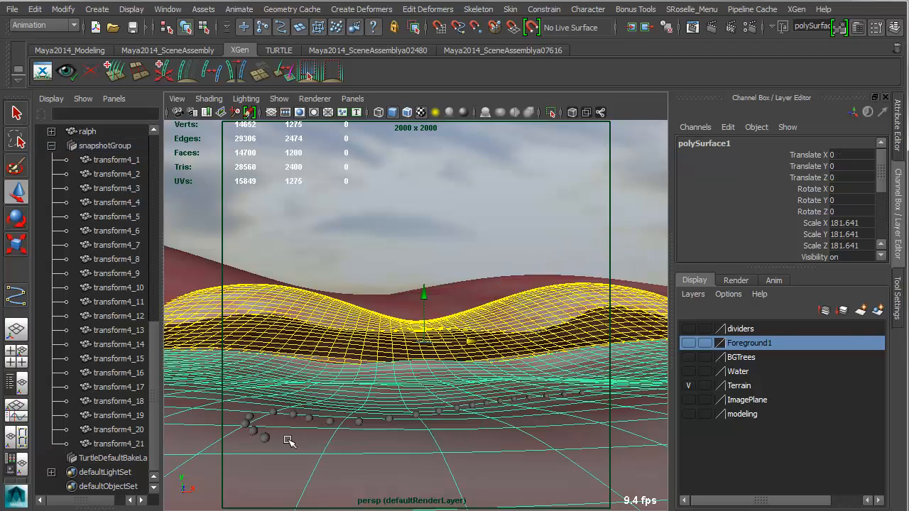
pyautogui.click(263, 436)
pyautogui.moveTo(376, 449); pyautogui.dragTo(186, 451)
pyautogui.moveTo(254, 443); pyautogui.dragTo(273, 428)
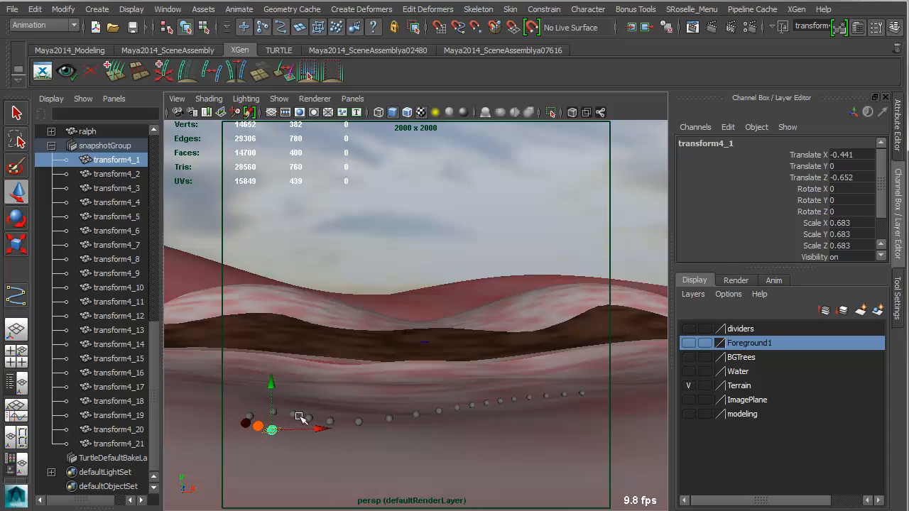
# Nudge transform4_9 slightly back, soft-move transform4_12 to about X 0.024, Z 0.281, and select the whole snapshot group.
pyautogui.click(359, 423)
pyautogui.moveTo(361, 422)
pyautogui.mouseDown()
pyautogui.moveTo(394, 442)
pyautogui.moveTo(363, 418)
pyautogui.mouseUp()
pyautogui.click(439, 412)
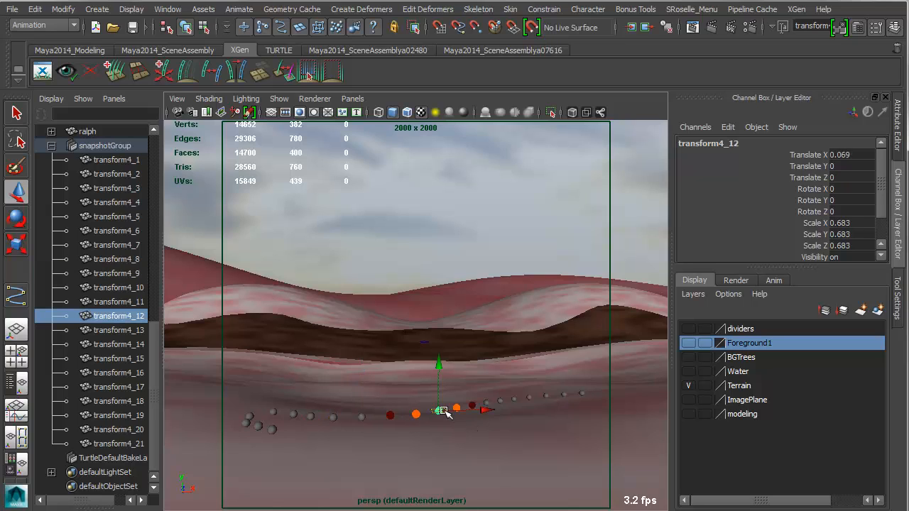
pyautogui.moveTo(447, 416); pyautogui.dragTo(445, 417)
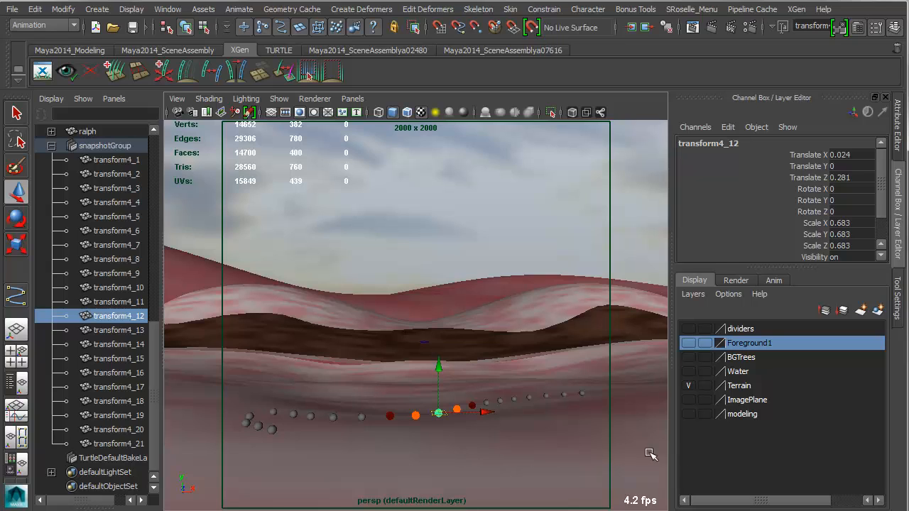
pyautogui.press('Up')
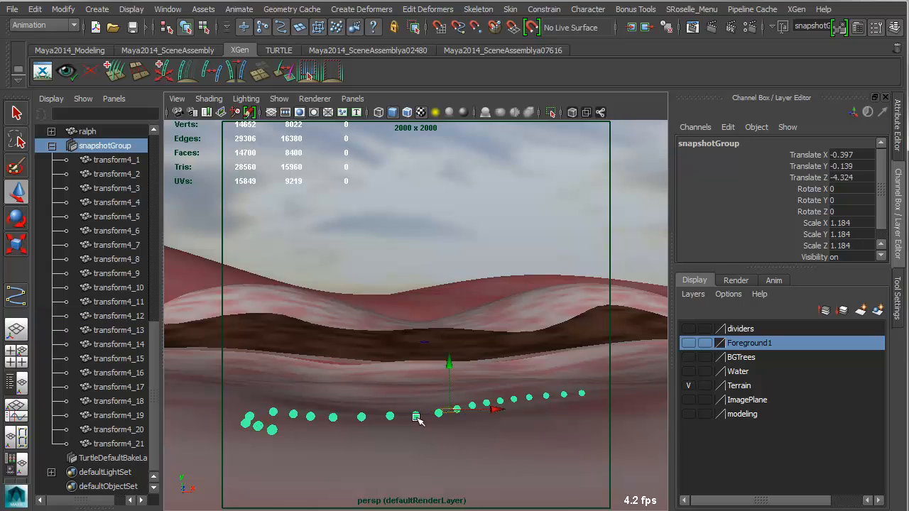
# Hide the Terrain layer, show the Foreground1 layer, and delete the selected snapshotGroup.
pyautogui.press('q')
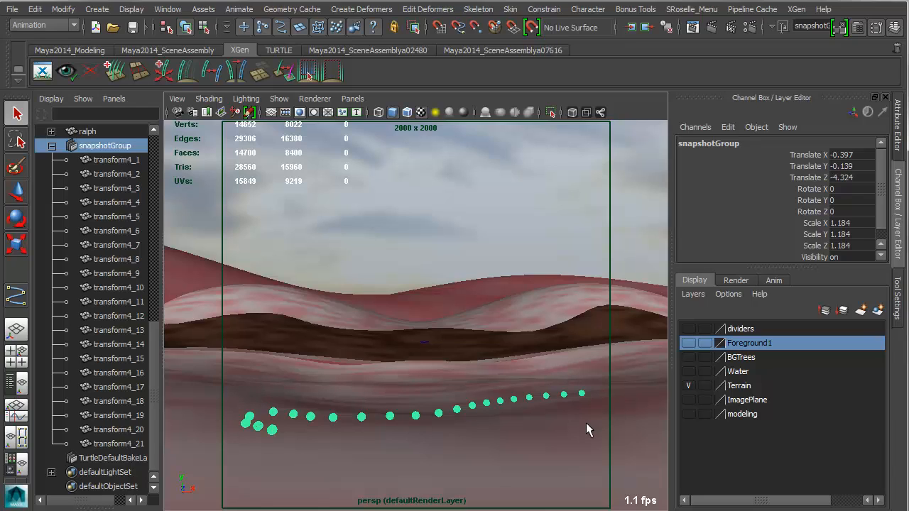
pyautogui.click(687, 386)
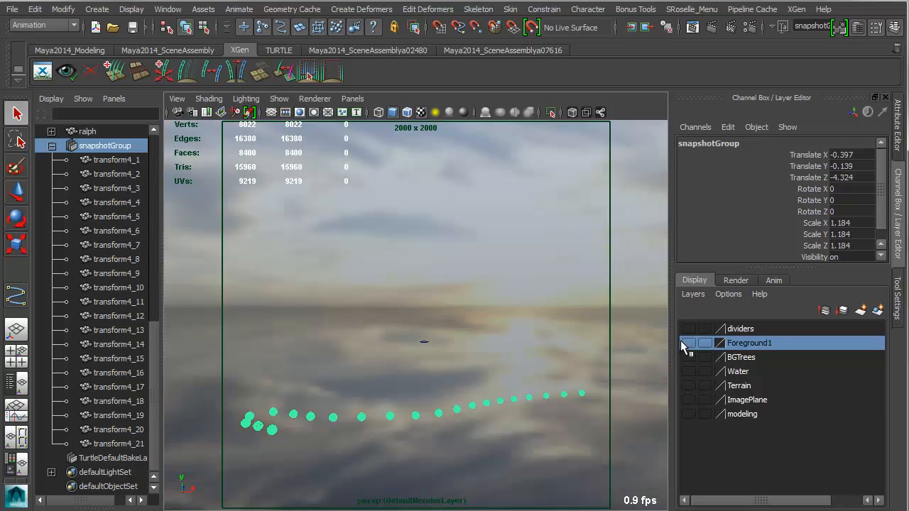
pyautogui.click(688, 343)
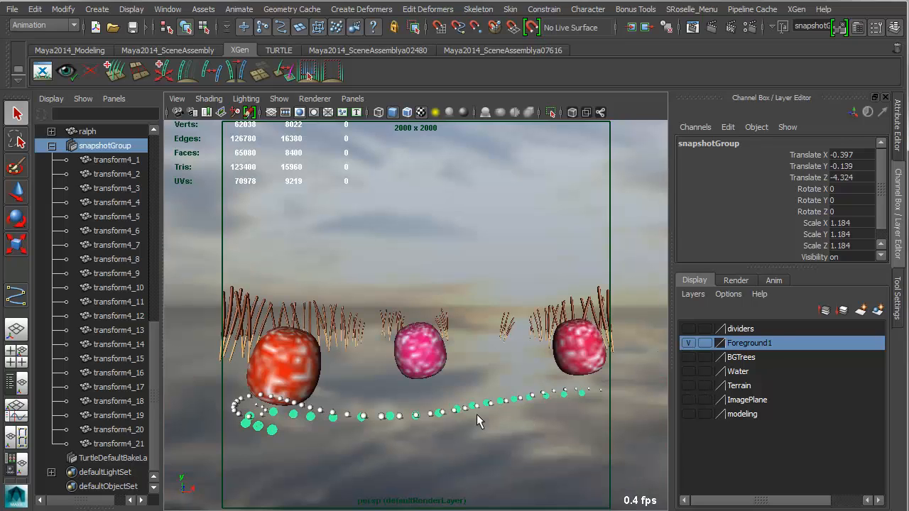
pyautogui.press('Delete')
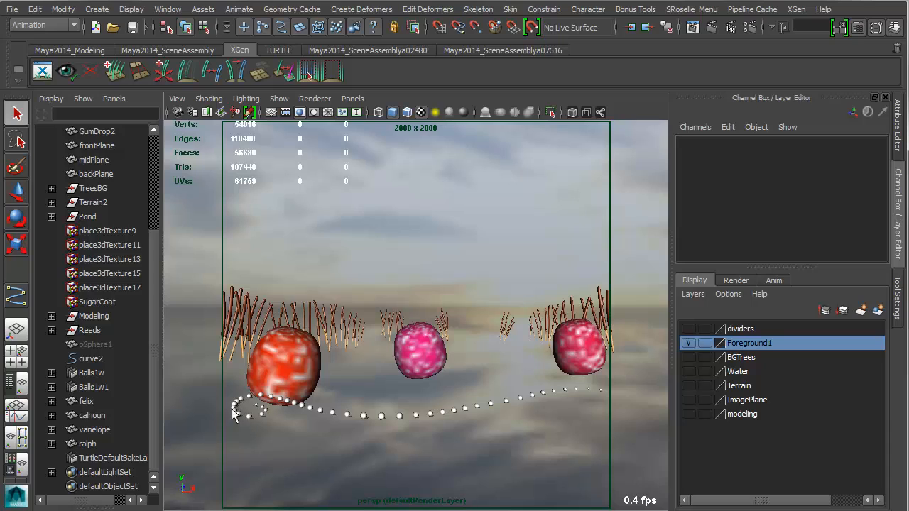
# Show the dividers, BGTrees, Water, Terrain and ImagePlane layers alongside Foreground1, keeping the modeling layer hidden.
pyautogui.click(688, 414)
pyautogui.click(687, 414)
pyautogui.click(688, 329)
pyautogui.moveTo(688, 355); pyautogui.dragTo(691, 418)
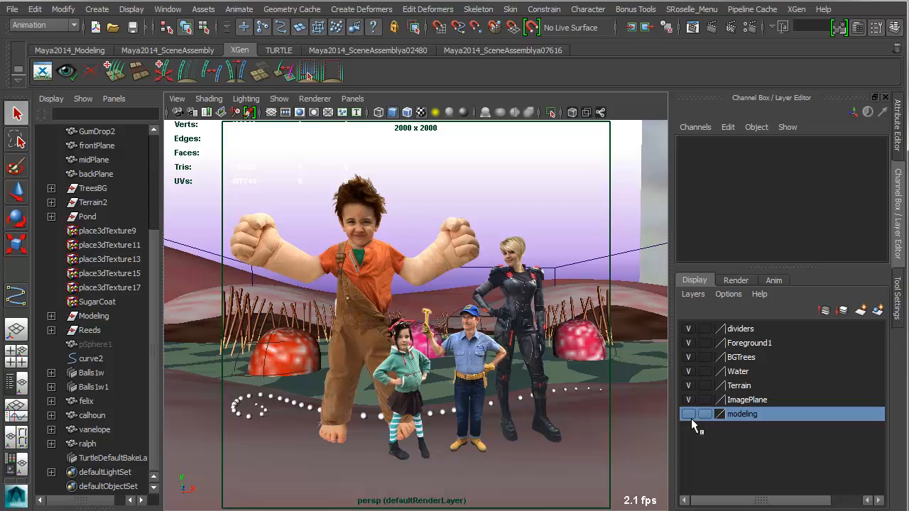
pyautogui.click(688, 416)
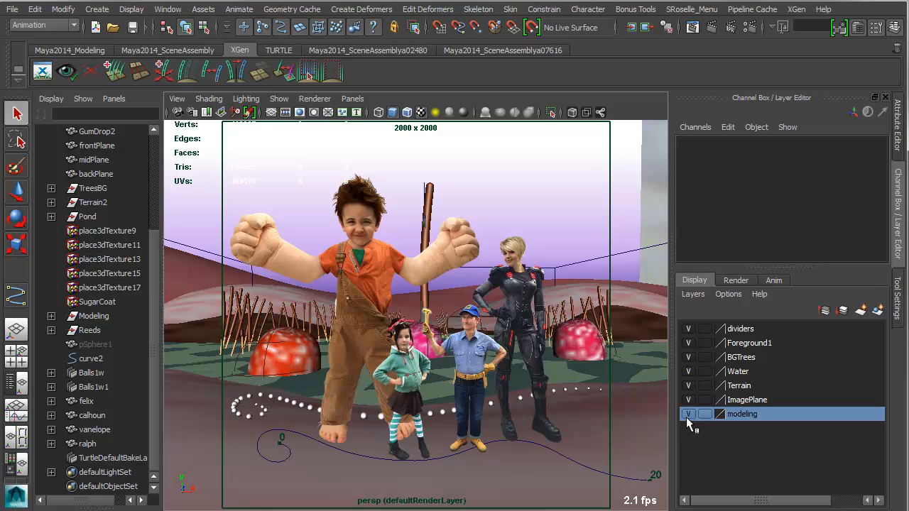
pyautogui.click(688, 416)
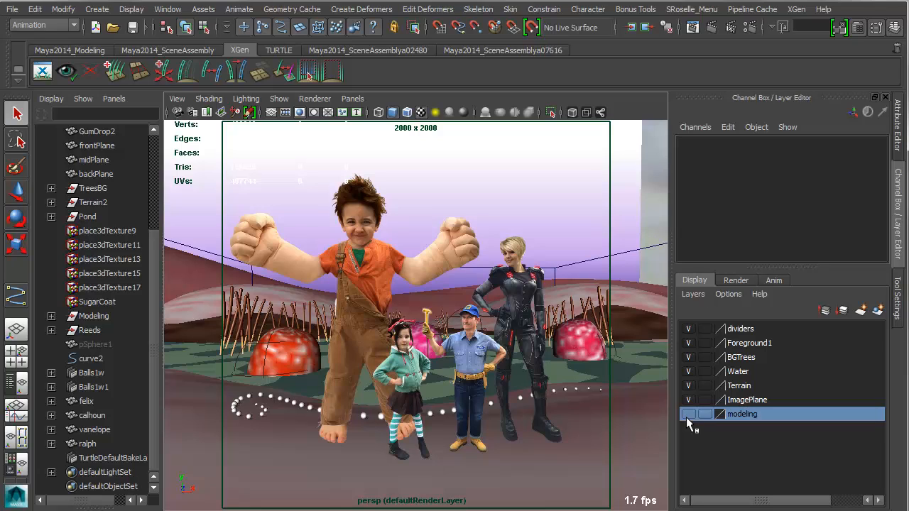
# Hide the dividers layer and select the whole TreesBG group to examine the background trees.
pyautogui.click(688, 329)
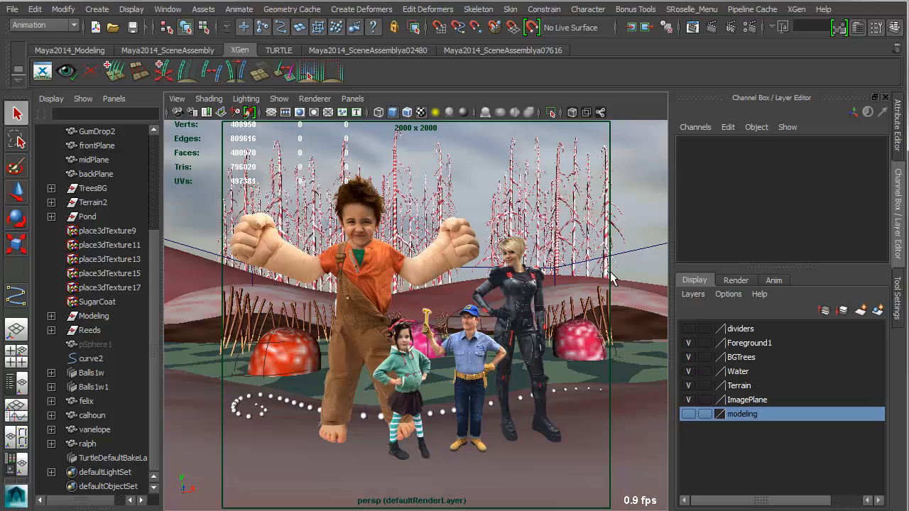
pyautogui.click(557, 207)
pyautogui.press('Up')
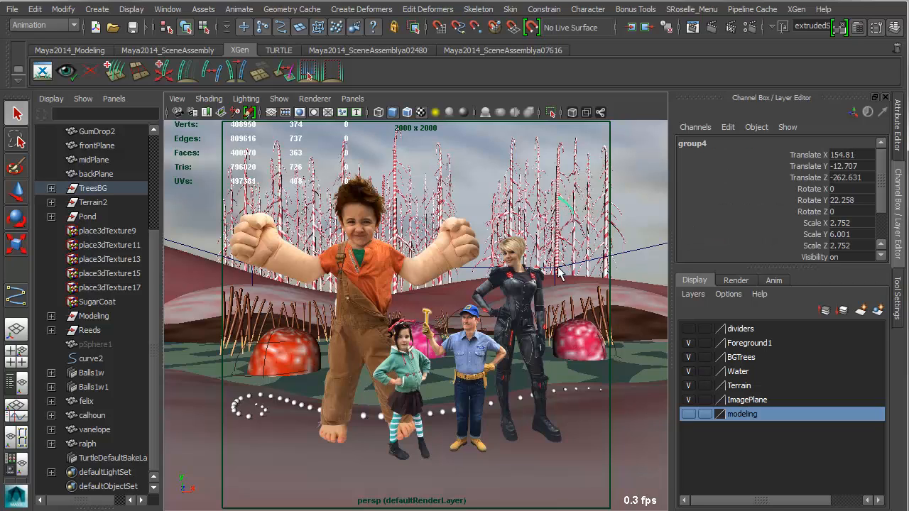
pyautogui.press('Up')
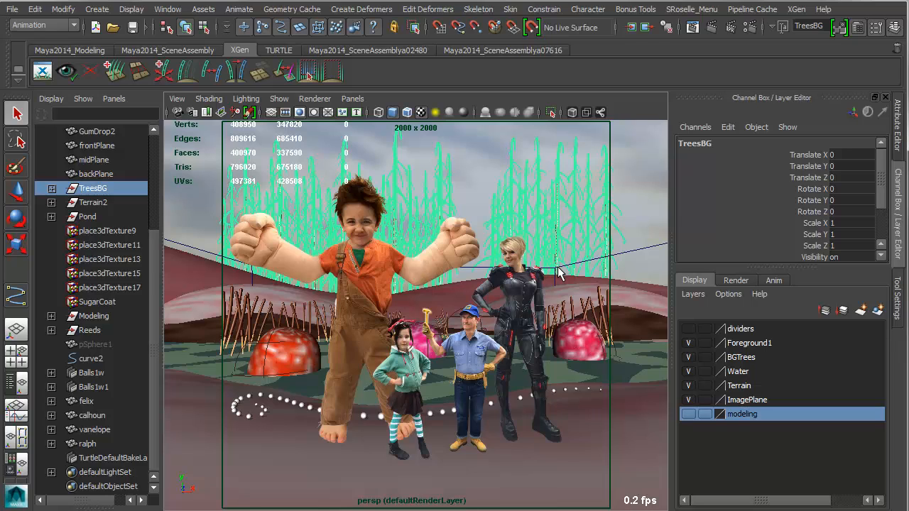
pyautogui.click(643, 158)
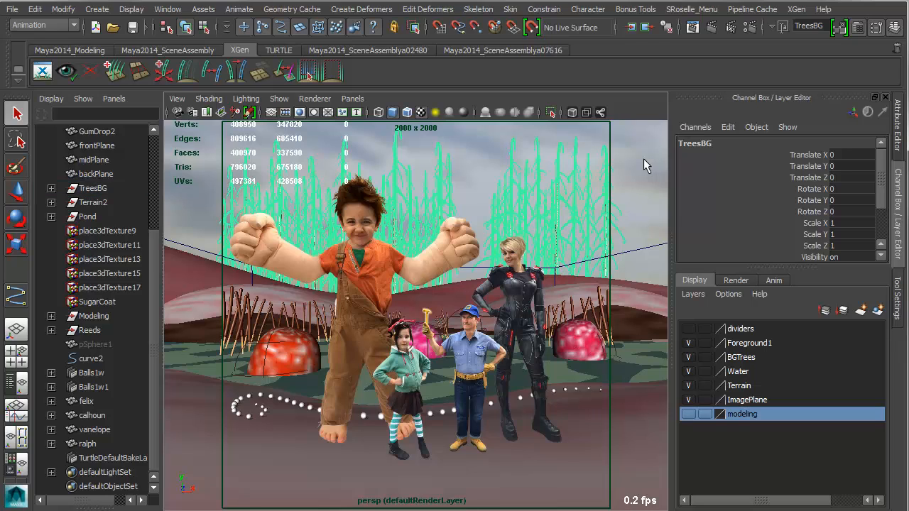
# Select a cluster of background trees, remove the ralph plane from the selection, and frame the trees to inspect them up close.
pyautogui.moveTo(488, 173); pyautogui.dragTo(631, 205)
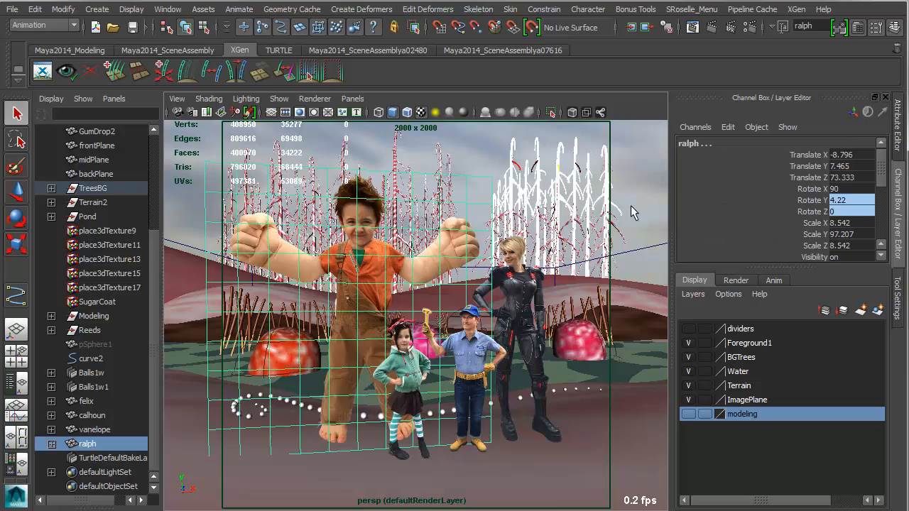
pyautogui.press('f')
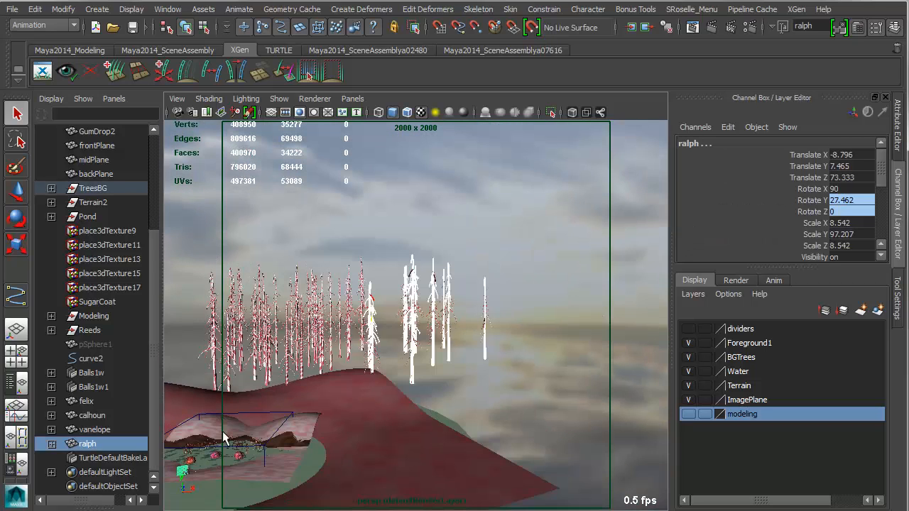
pyautogui.keyDown('shift'); pyautogui.click(183, 470); pyautogui.keyUp('shift')
pyautogui.press('f')
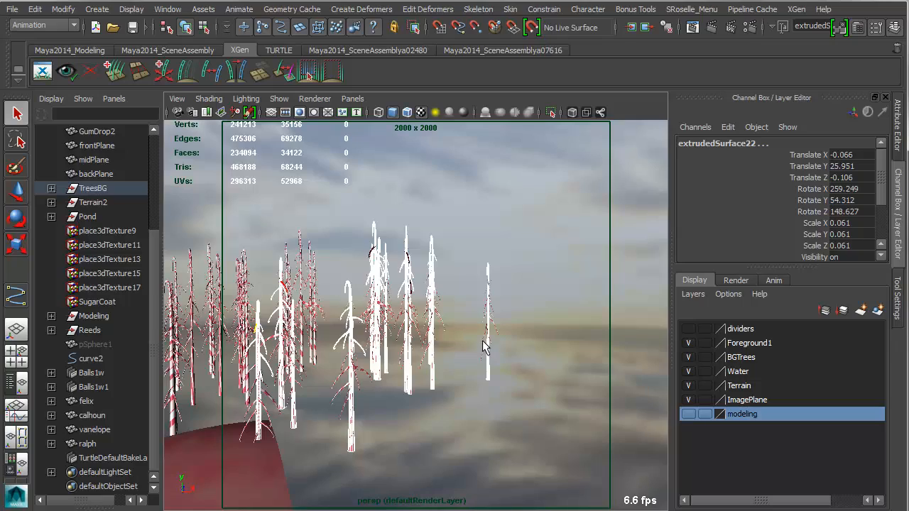
pyautogui.keyDown('alt'); pyautogui.moveTo(482, 340); pyautogui.dragTo(527, 406, button='right'); pyautogui.keyUp('alt')
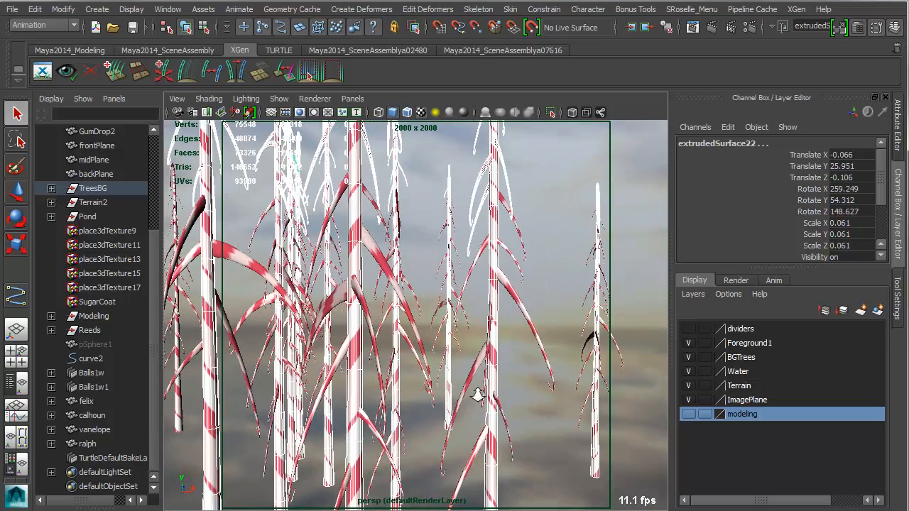
pyautogui.click(544, 211)
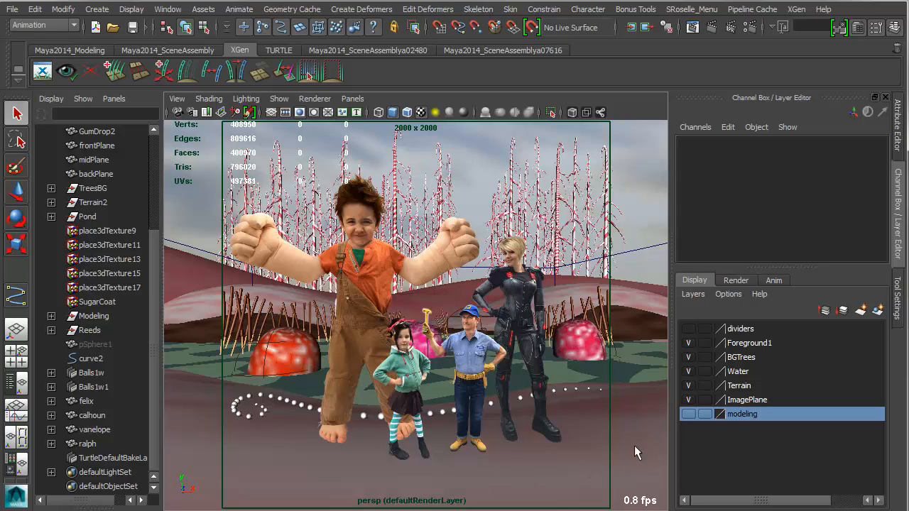
# Show the dividers layer again, select frontPlane, and find the purple-to-white ramp6 among the Hypershade textures.
pyautogui.click(689, 331)
pyautogui.click(631, 197)
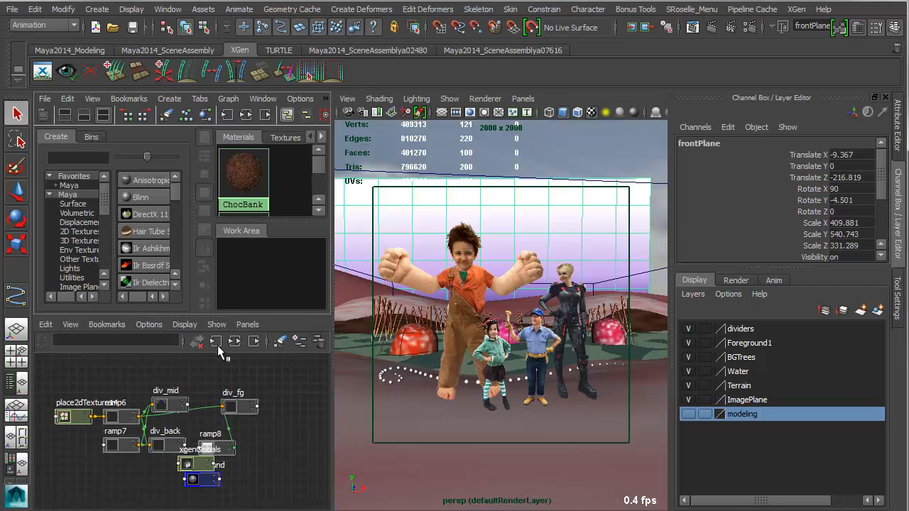
pyautogui.click(284, 138)
pyautogui.scroll(-5, 252, 202)
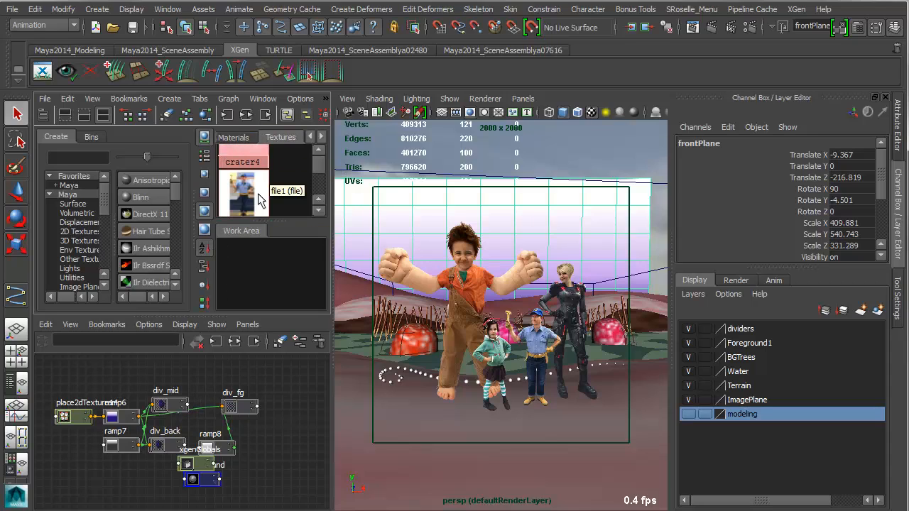
pyautogui.scroll(-2, 260, 198)
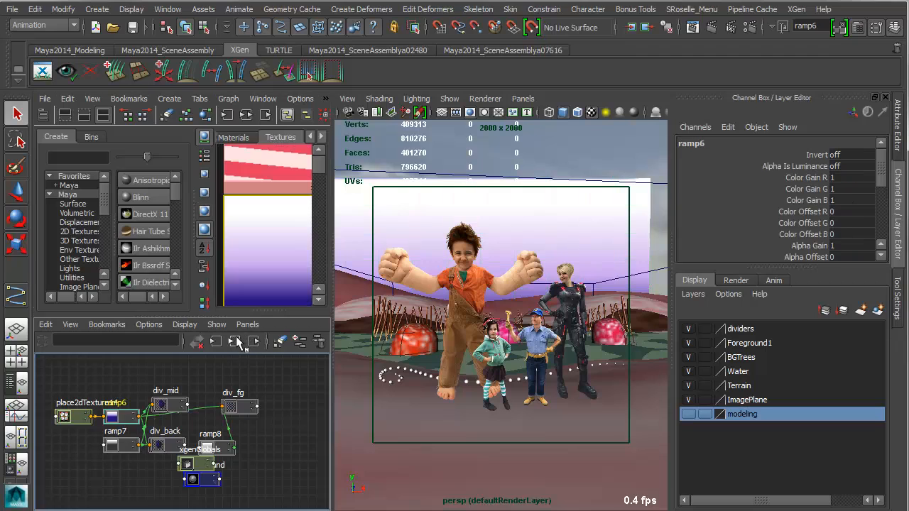
# Graph the input and output connections of ramp6 and examine its links to the div_mid, div_fg and div_back materials.
pyautogui.click(235, 343)
pyautogui.keyDown('alt'); pyautogui.moveTo(118, 442); pyautogui.dragTo(318, 468, button='right'); pyautogui.keyUp('alt')
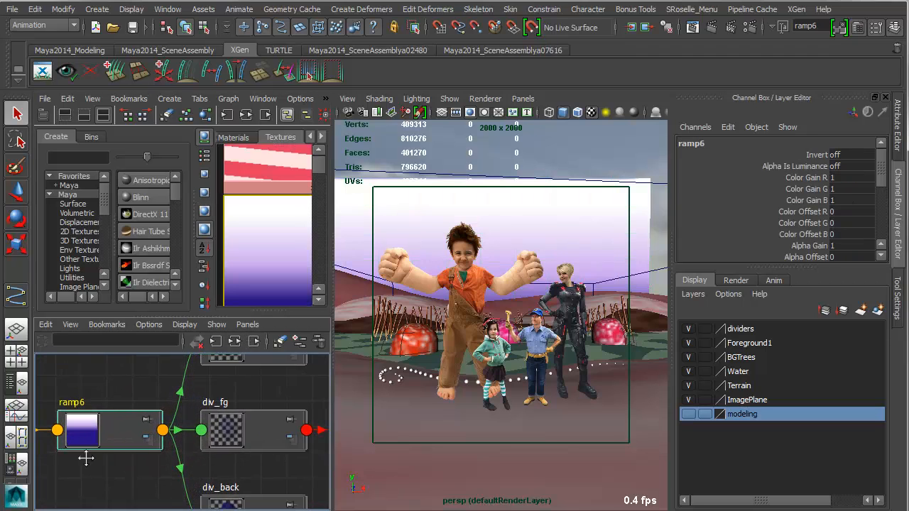
pyautogui.keyDown('alt'); pyautogui.moveTo(85, 459); pyautogui.dragTo(119, 459, button='middle'); pyautogui.keyUp('alt')
pyautogui.keyDown('alt'); pyautogui.moveTo(118, 459); pyautogui.dragTo(183, 461, button='right'); pyautogui.keyUp('alt')
pyautogui.keyDown('alt'); pyautogui.moveTo(183, 462); pyautogui.dragTo(207, 468, button='middle'); pyautogui.keyUp('alt')
pyautogui.moveTo(172, 423)
pyautogui.mouseDown()
pyautogui.moveTo(152, 433)
pyautogui.moveTo(159, 418)
pyautogui.mouseUp()
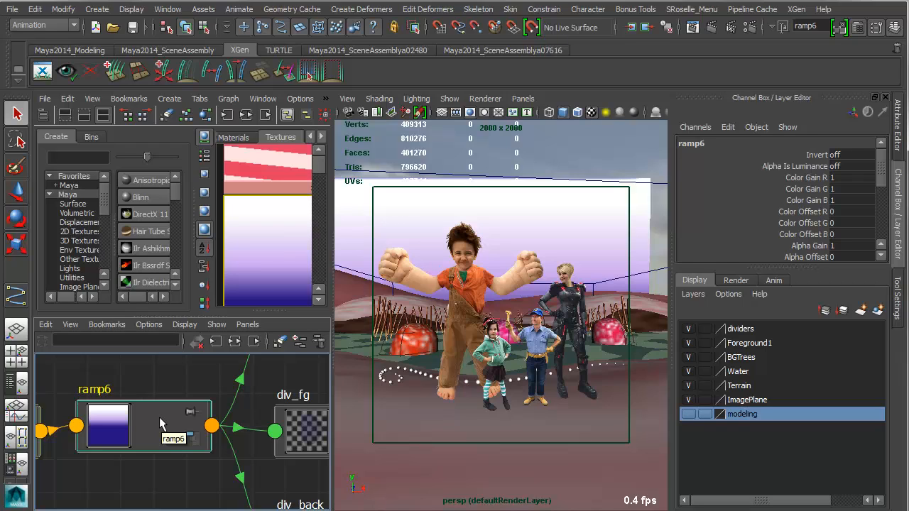
# Inspect ramp7's gradient attributes and ramp6's material connections, and return to the enlarged perspective view with the channel box.
pyautogui.scroll(-2, 240, 274)
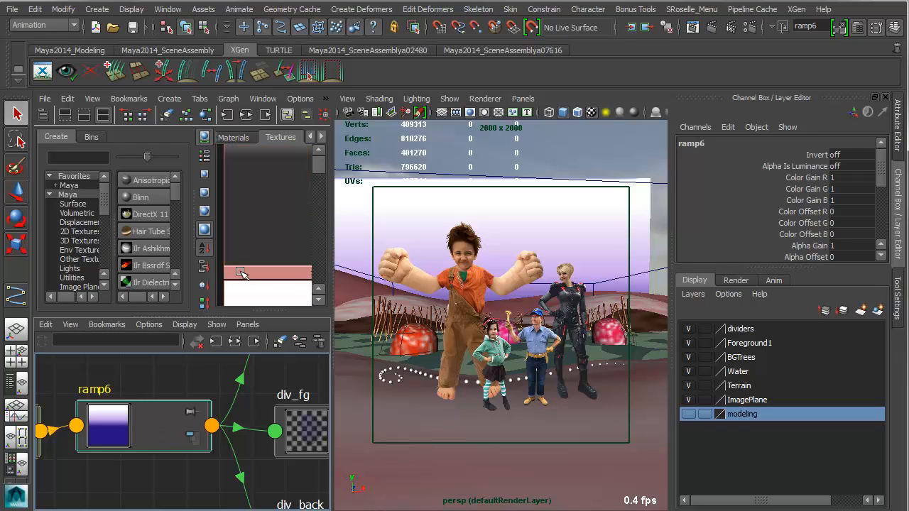
pyautogui.click(260, 214)
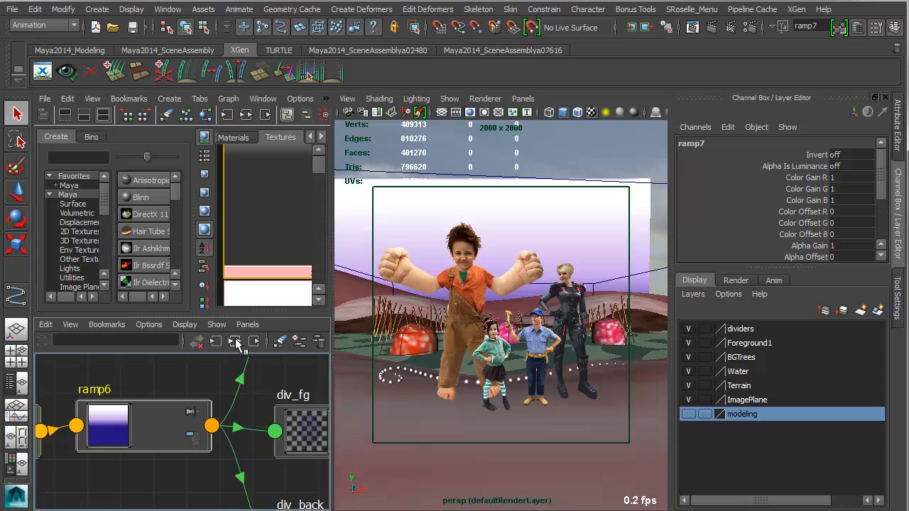
pyautogui.press('a')
pyautogui.doubleClick(268, 274)
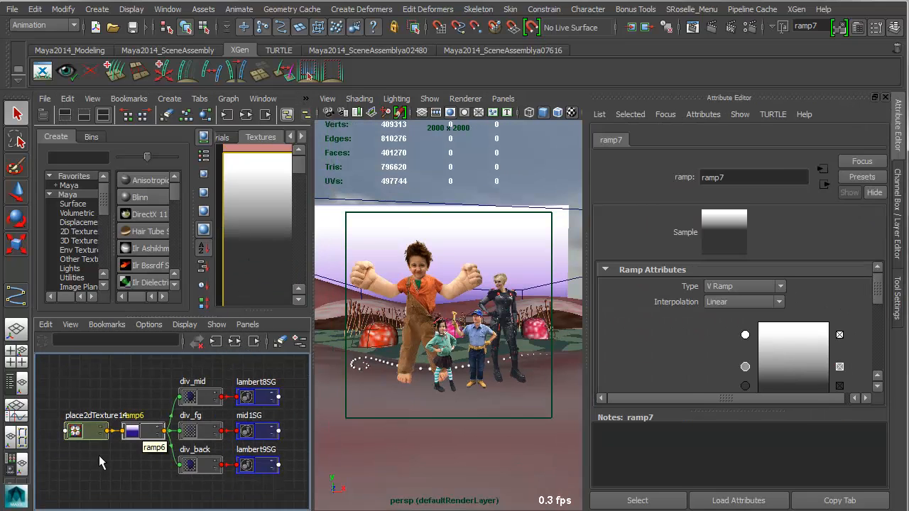
pyautogui.scroll(4, 127, 451)
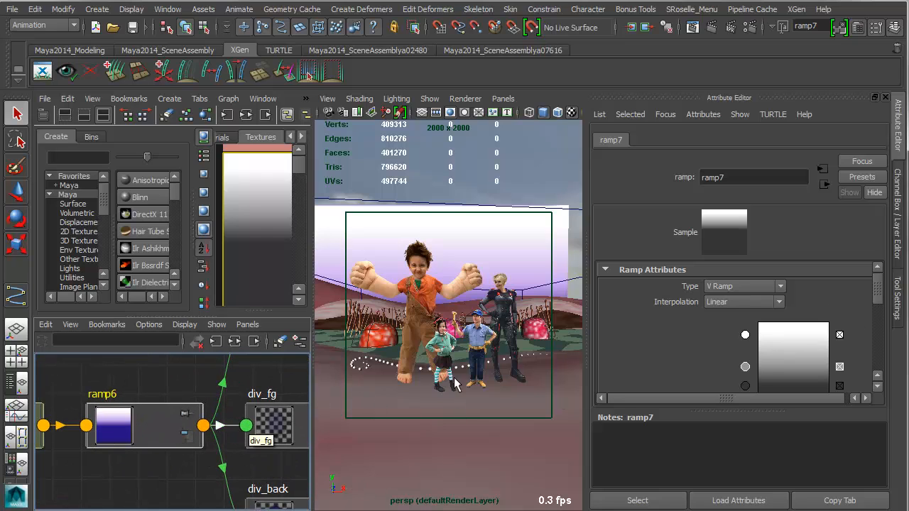
pyautogui.click(899, 206)
pyautogui.press('space')
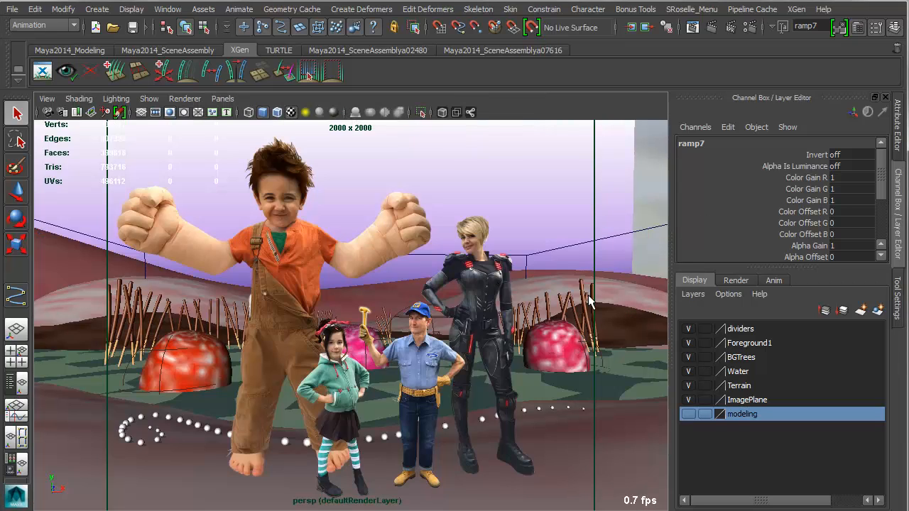
# Hide the frontPlane and midPlane divider planes in front of the background trees.
pyautogui.click(609, 183)
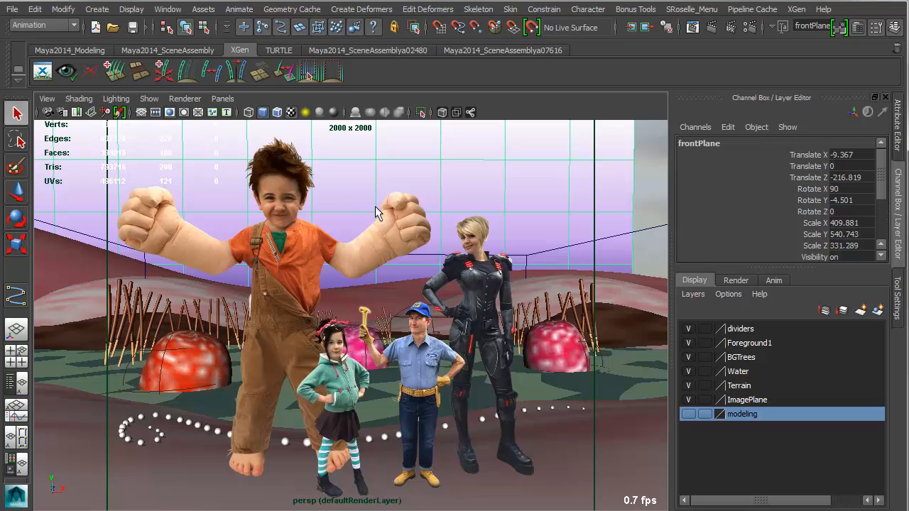
pyautogui.hotkey('ctrl', 'h')
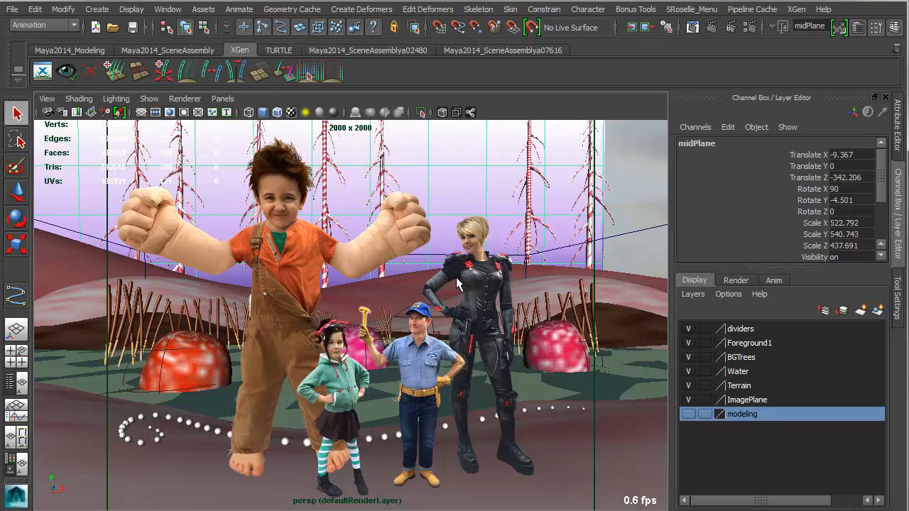
pyautogui.hotkey('ctrl', 'h')
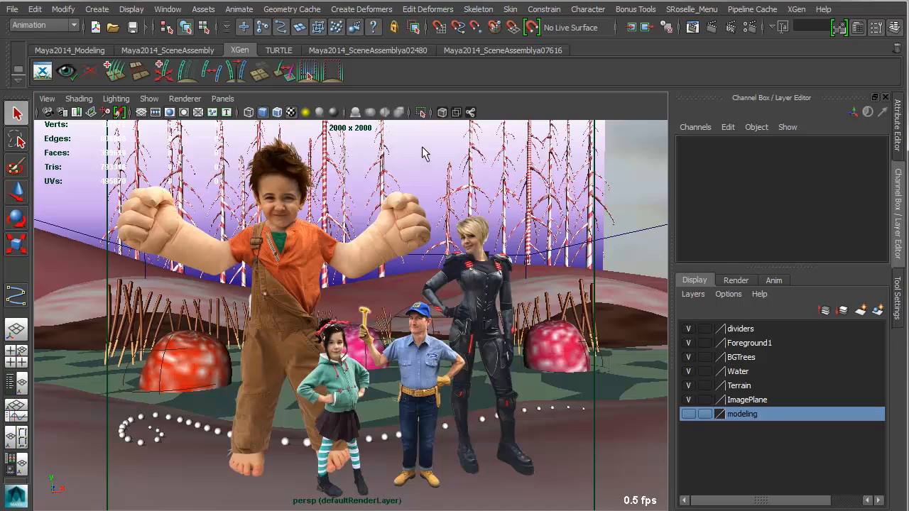
# Hide backPlane and undo it twice to compare the scene with and without the rear gradient.
pyautogui.click(424, 153)
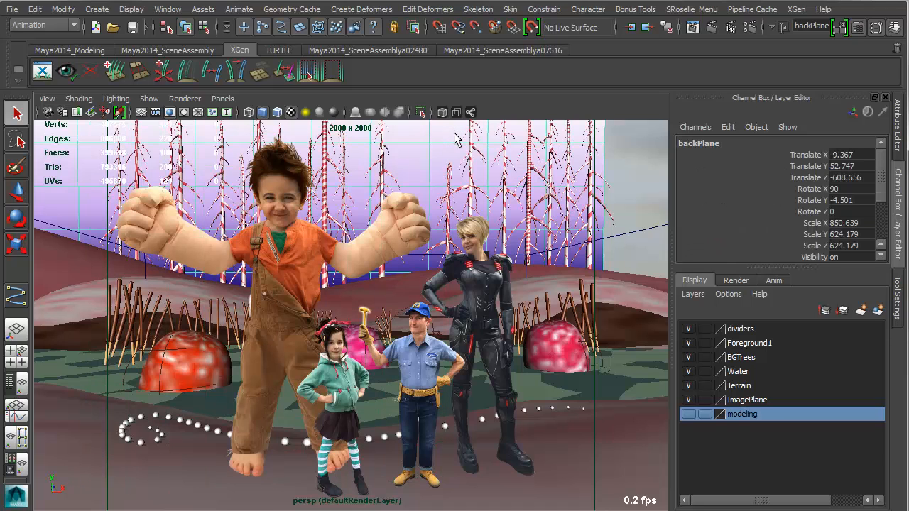
pyautogui.hotkey('ctrl', 'h')
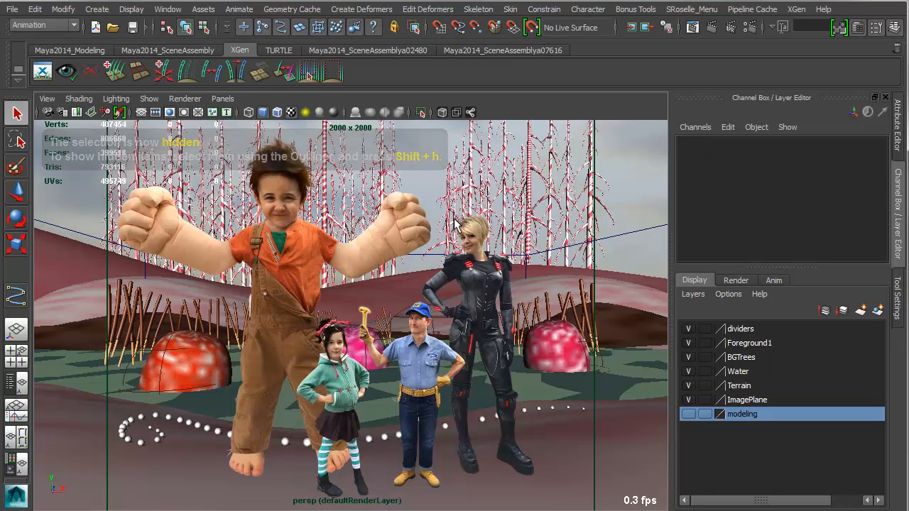
pyautogui.hotkey('ctrl', 'z')
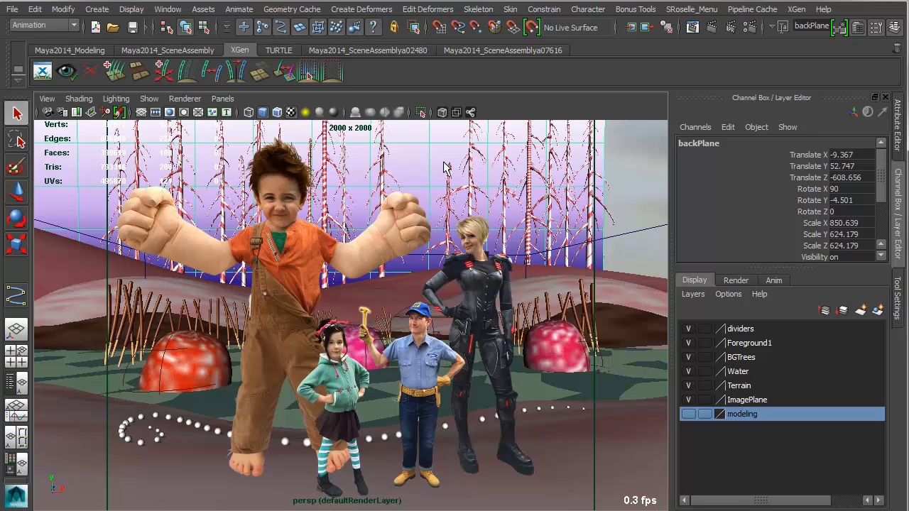
pyautogui.hotkey('ctrl', 'h')
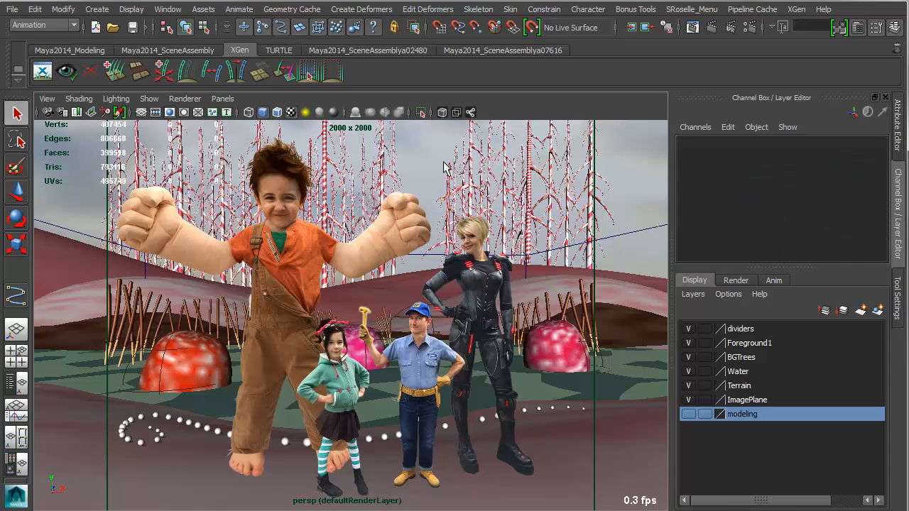
pyautogui.hotkey('ctrl', 'z')
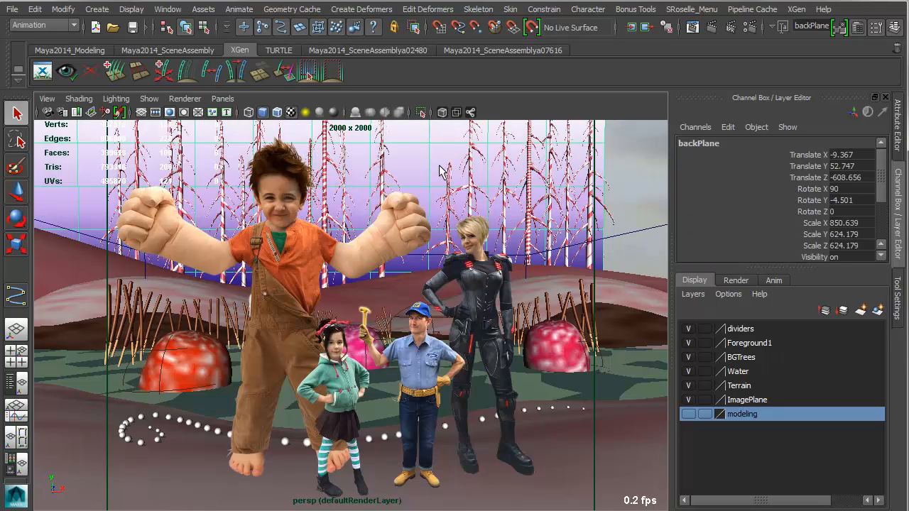
pyautogui.click(436, 177)
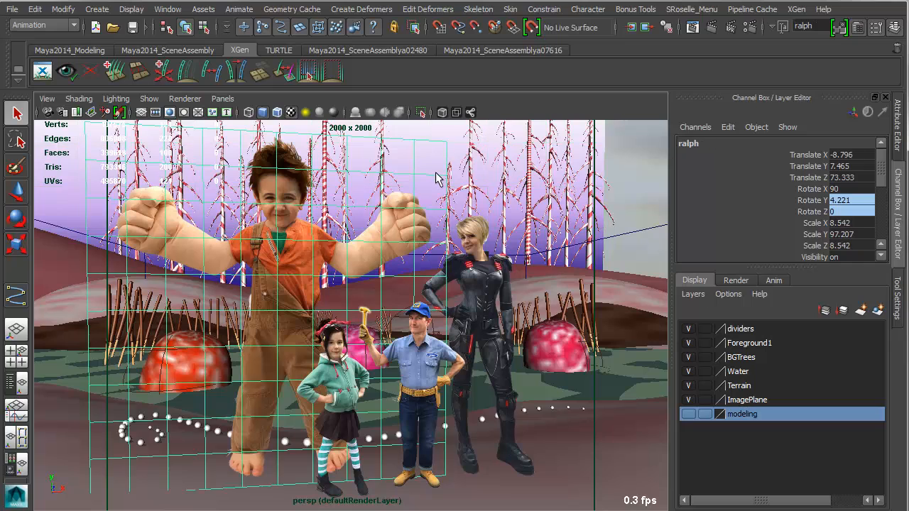
# Select the midPlane divider among the background trees to examine its place in the scene.
pyautogui.click(437, 177)
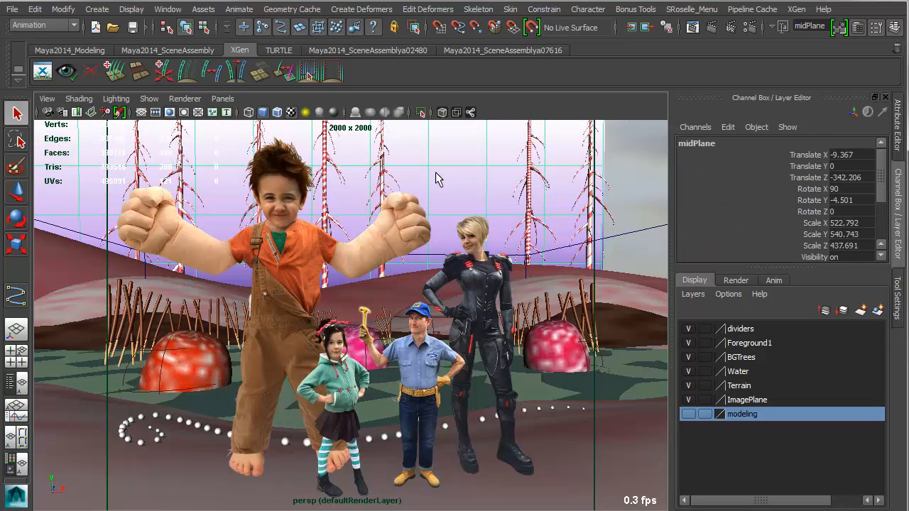
pyautogui.click(437, 178)
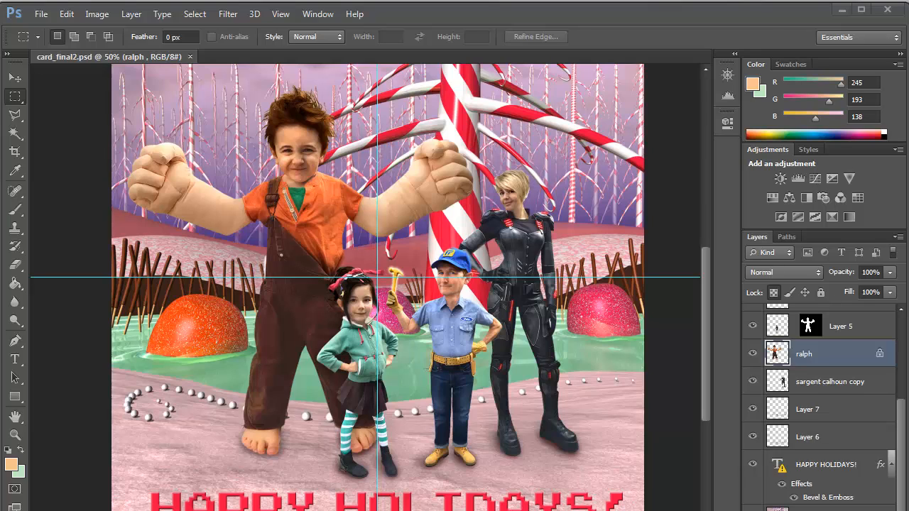
# In Photoshop's card_final2.psd, hide the HAPPY HOLIDAYS! text layer, and toggle the Vanellope and Vanellop Head layers off and back on.
pyautogui.click(753, 465)
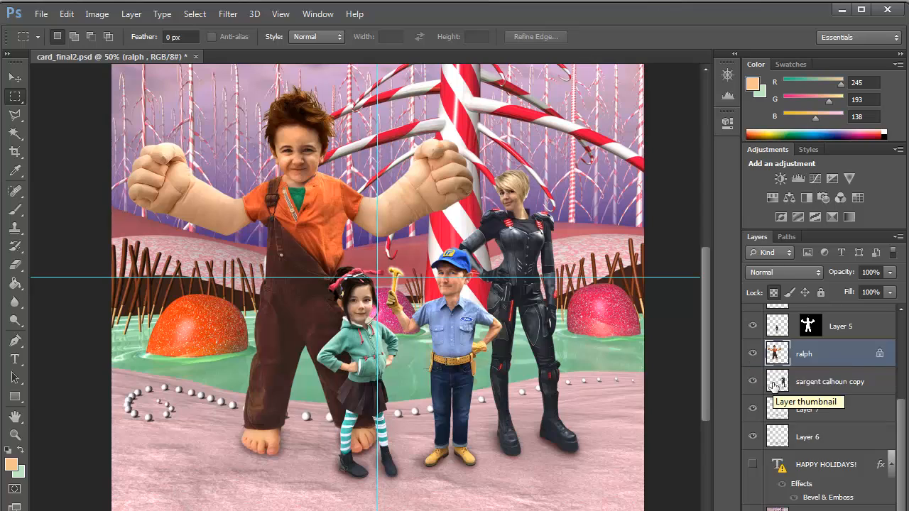
pyautogui.scroll(4, 777, 376)
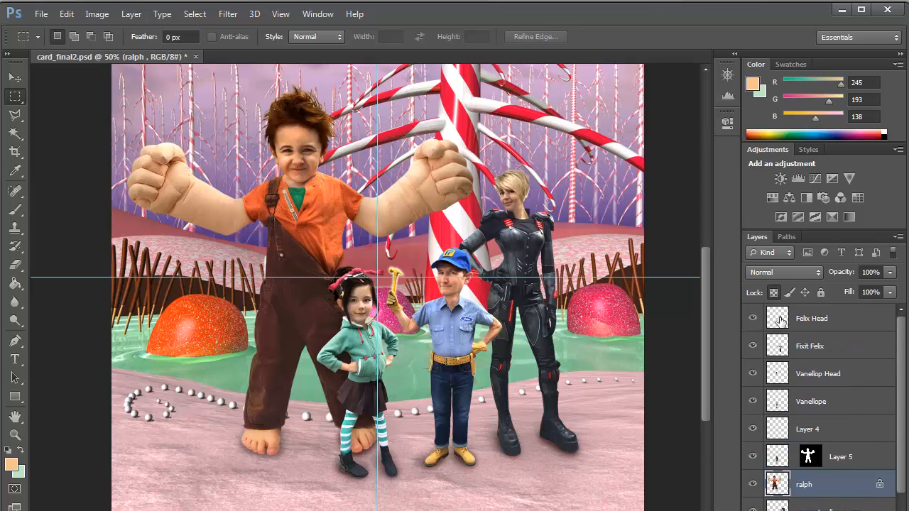
pyautogui.click(753, 402)
pyautogui.click(753, 402)
pyautogui.click(753, 402)
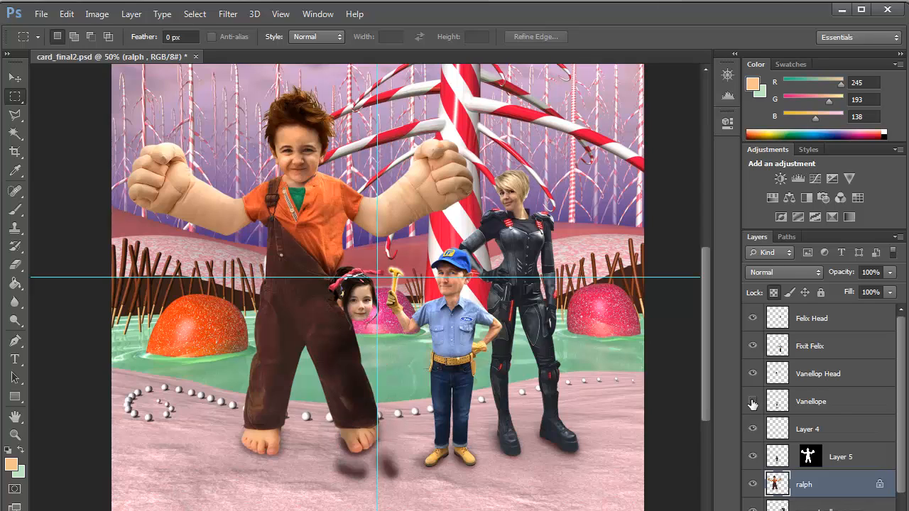
pyautogui.click(754, 373)
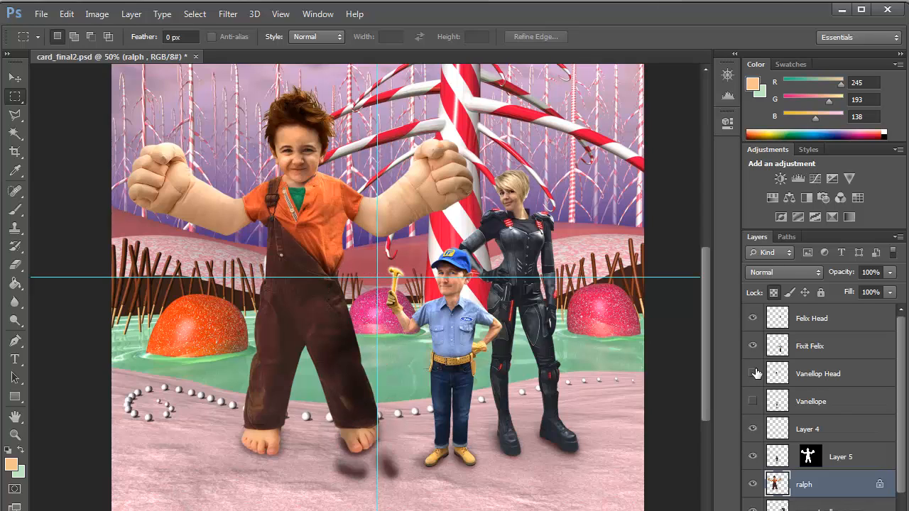
pyautogui.click(755, 373)
pyautogui.click(753, 402)
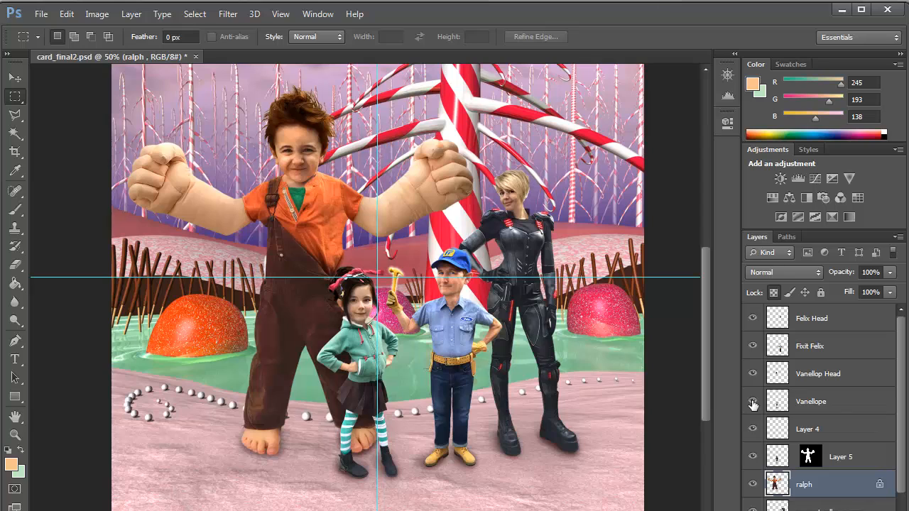
# Toggle the visibility of Layer 7 repeatedly to compare the composite with and without it, leaving it shown.
pyautogui.scroll(-4, 796, 424)
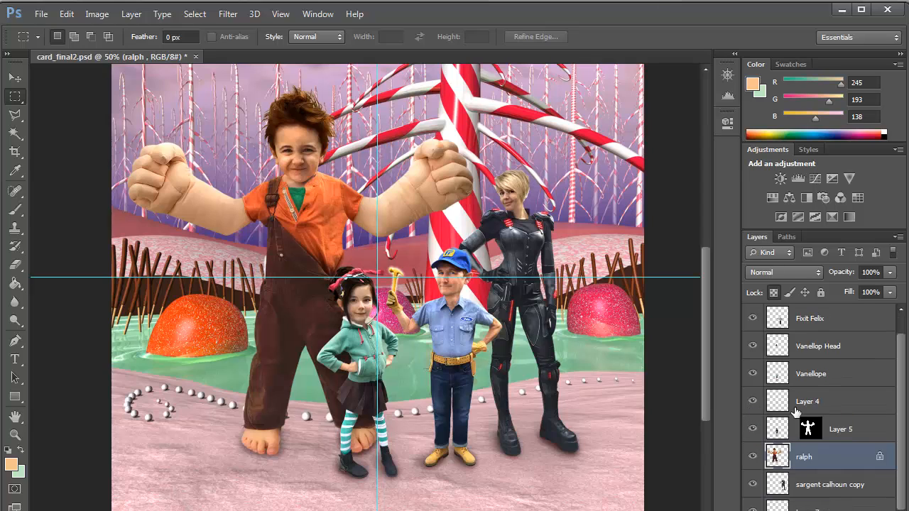
pyautogui.click(753, 429)
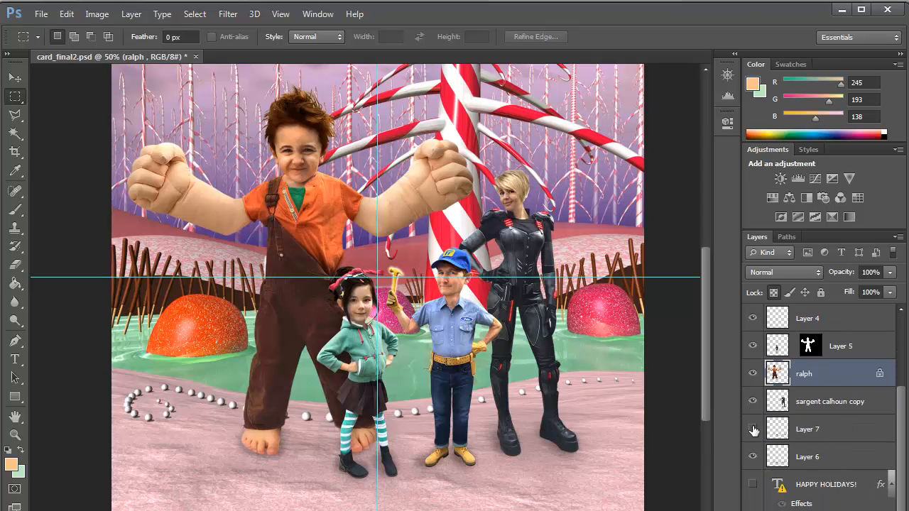
pyautogui.click(754, 429)
pyautogui.click(754, 429)
pyautogui.click(754, 429)
pyautogui.click(754, 429)
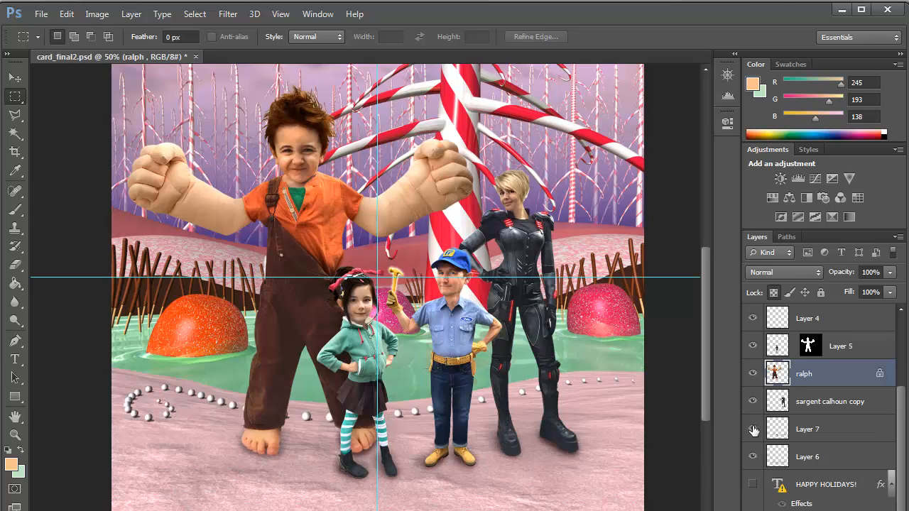
# Toggle the visibility of Layer 6 repeatedly to examine the shadows under the characters' feet, leaving it shown.
pyautogui.click(753, 457)
pyautogui.click(753, 456)
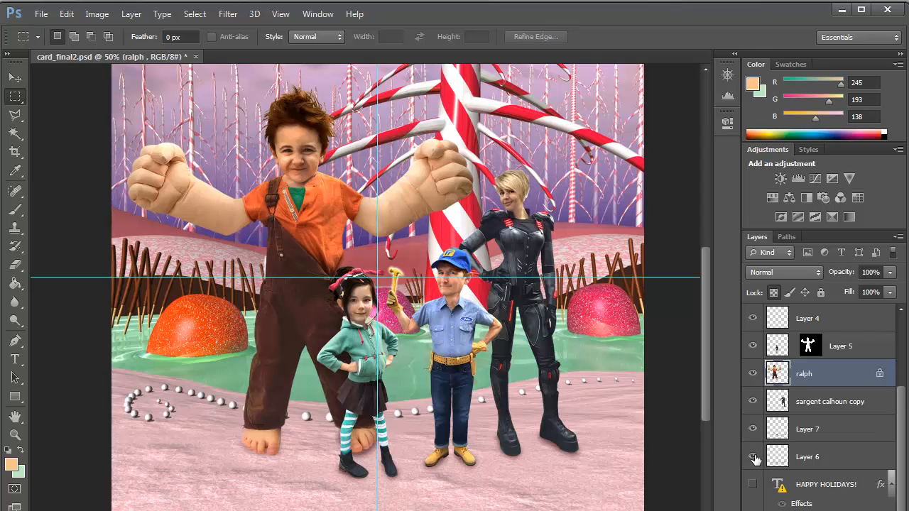
pyautogui.click(753, 456)
pyautogui.click(752, 456)
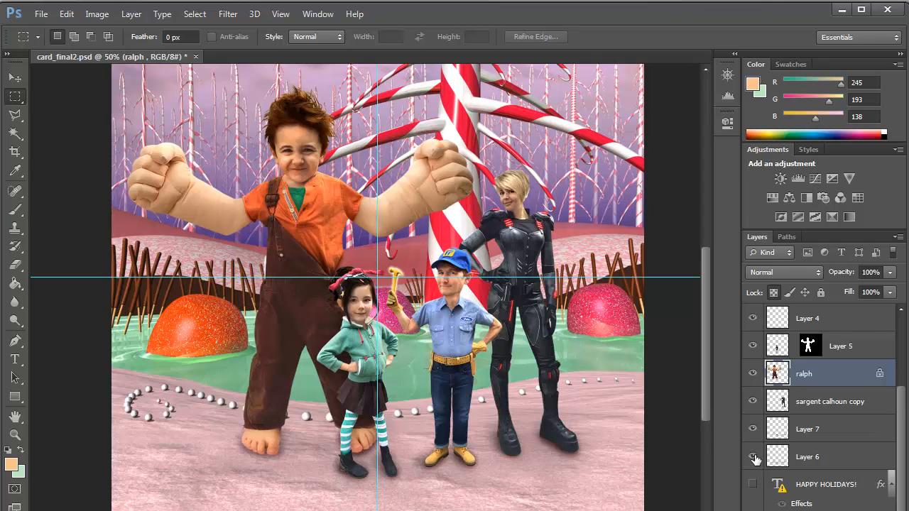
pyautogui.click(754, 458)
pyautogui.click(752, 457)
# Toggle the Felix Head layer off and on to inspect the head replacement, and show the HAPPY HOLIDAYS! text layer again.
pyautogui.scroll(4, 755, 460)
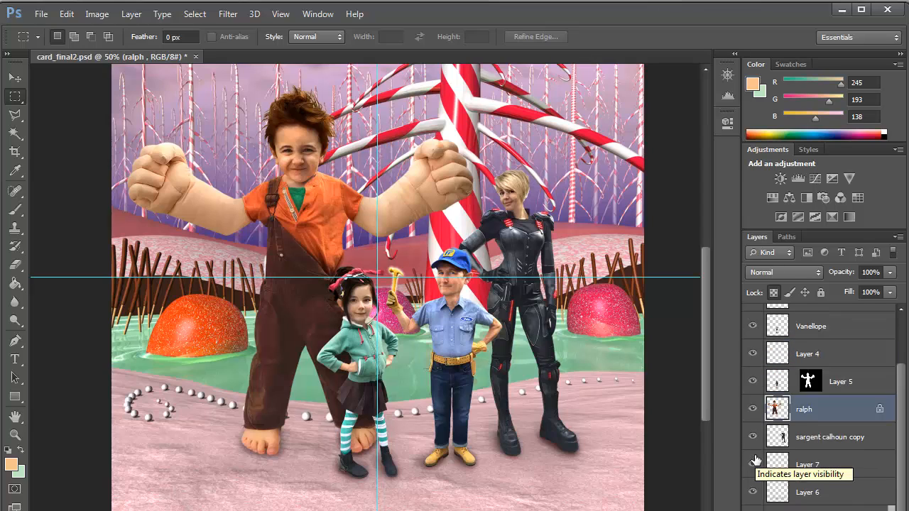
pyautogui.click(753, 319)
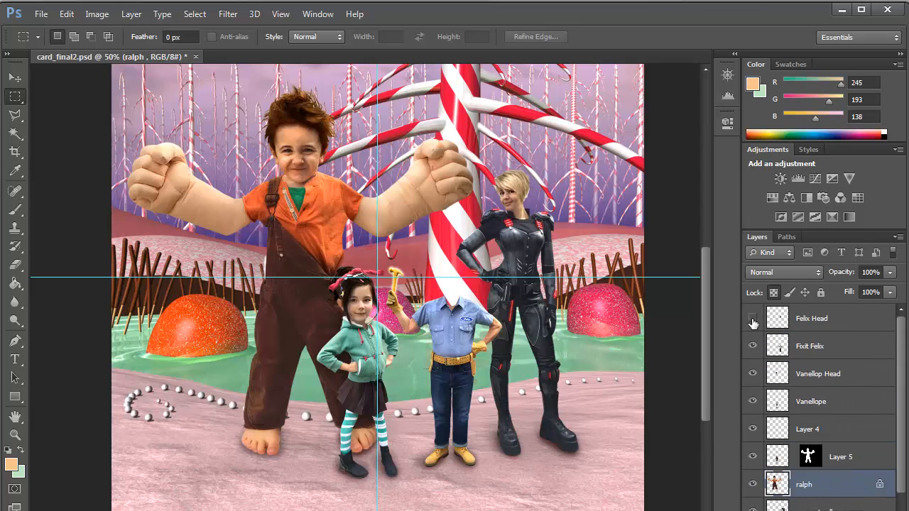
pyautogui.click(752, 320)
pyautogui.click(753, 320)
pyautogui.click(753, 320)
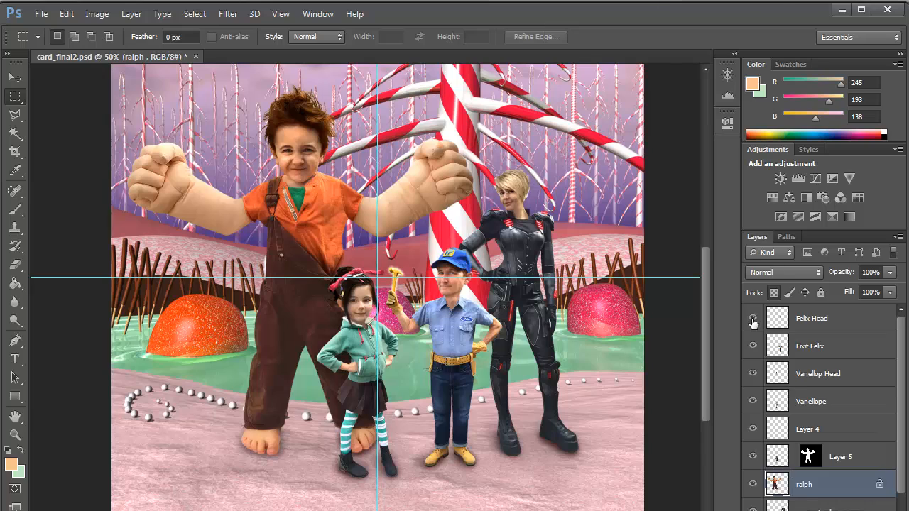
pyautogui.click(753, 320)
pyautogui.click(752, 320)
pyautogui.click(753, 321)
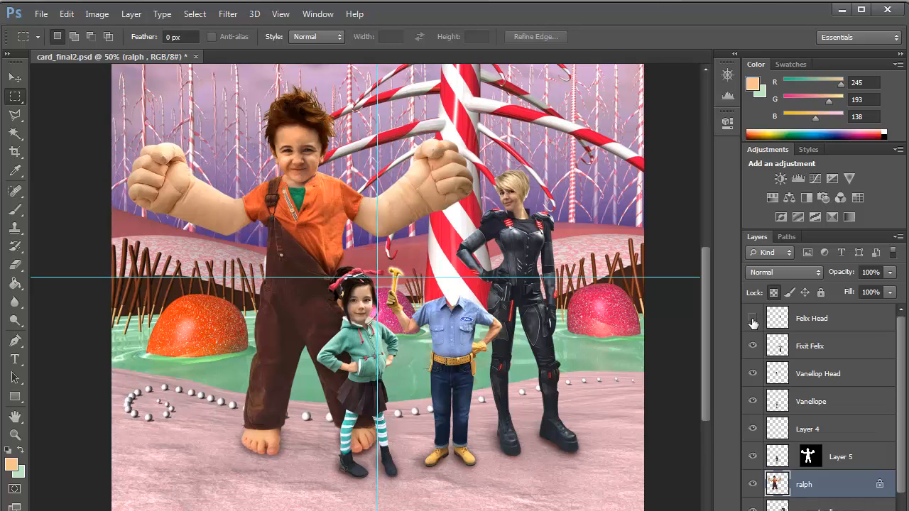
pyautogui.click(753, 320)
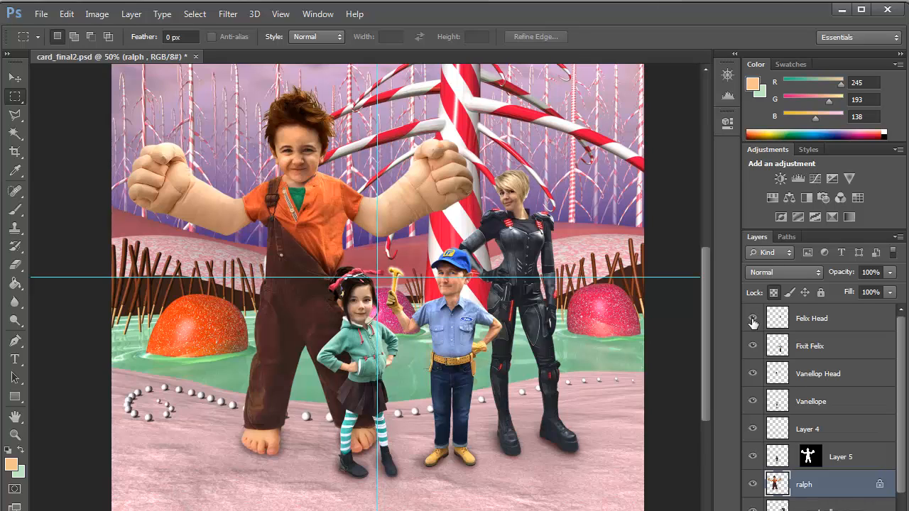
pyautogui.scroll(-2, 827, 472)
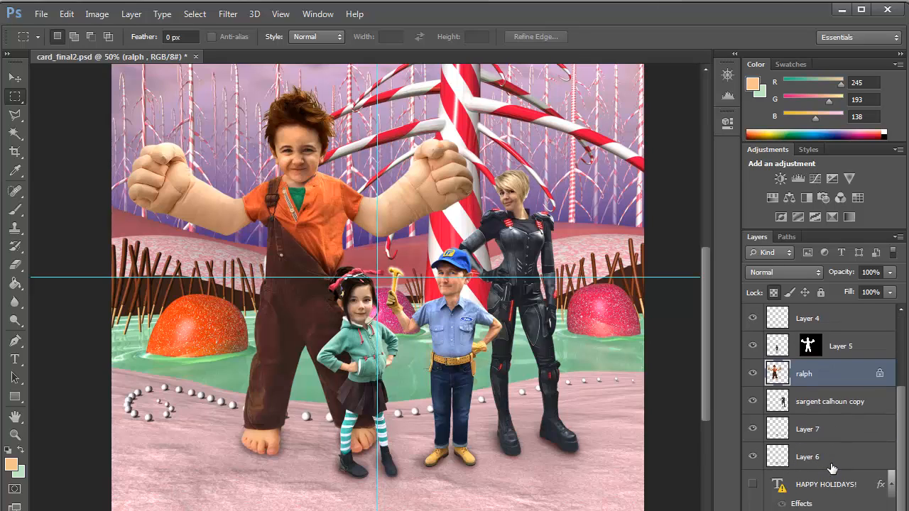
pyautogui.click(753, 484)
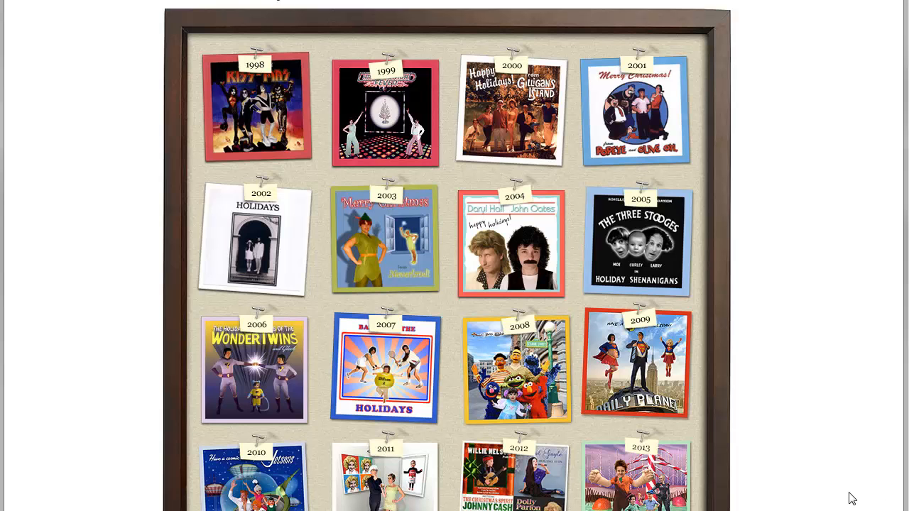
# On the holiday card gallery page, enlarge the 2013 card and the 2012 card in turn, closing each enlarged view.
pyautogui.click(654, 483)
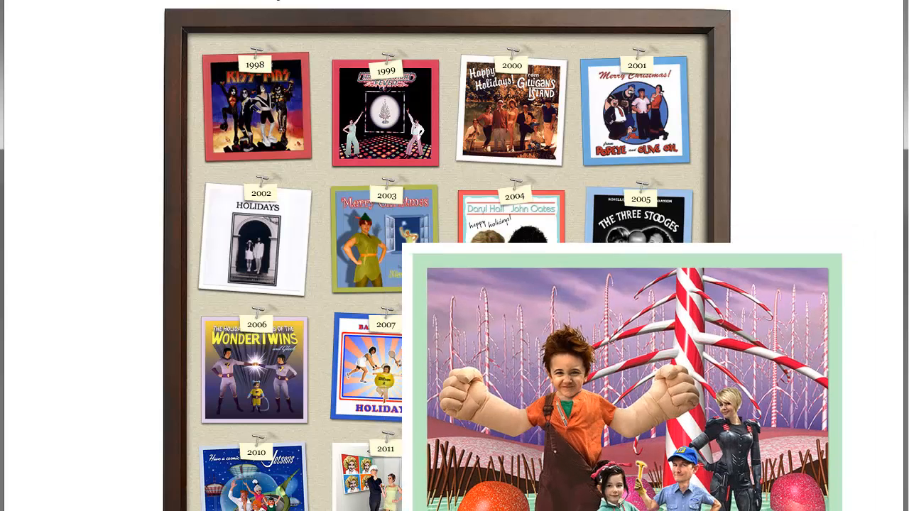
pyautogui.click(567, 487)
pyautogui.click(518, 489)
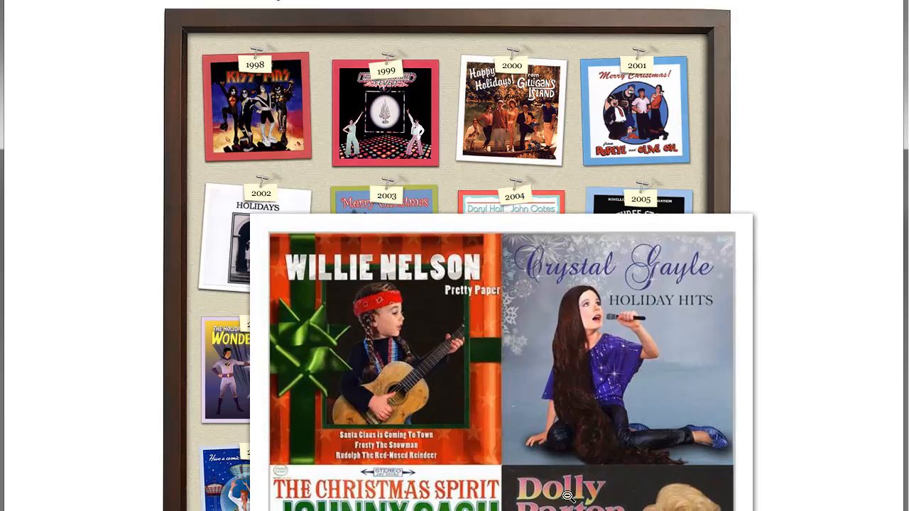
pyautogui.click(568, 496)
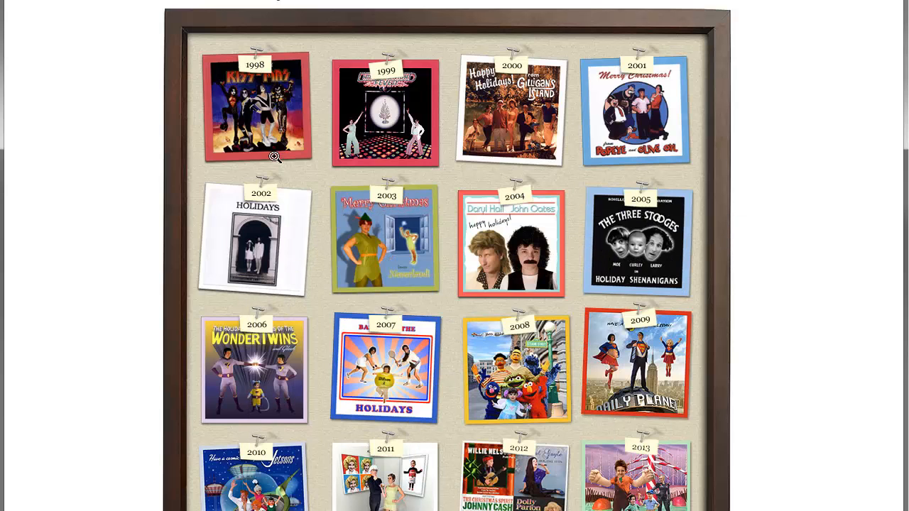